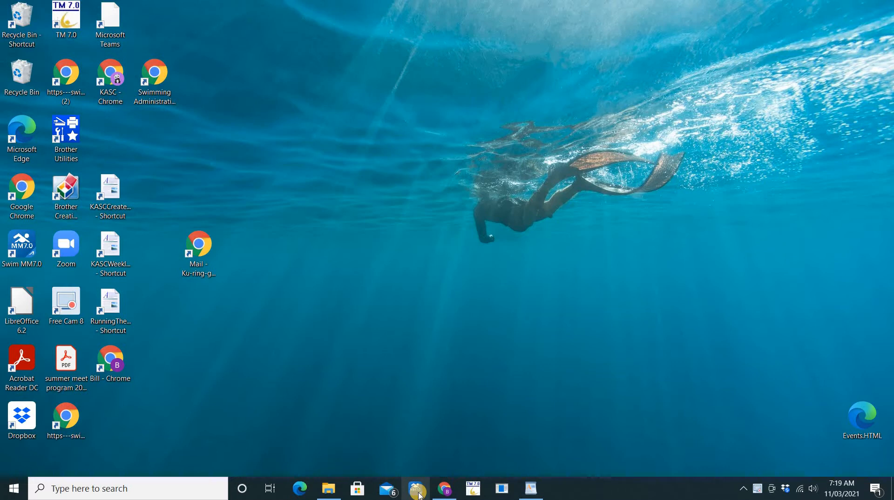
Bring KASCCreateNewMeetInstructions.rtf back to the front in WordPad, scrolled up to the meet setup table
left_click(531, 493)
scroll(525, 165, "up", 8)
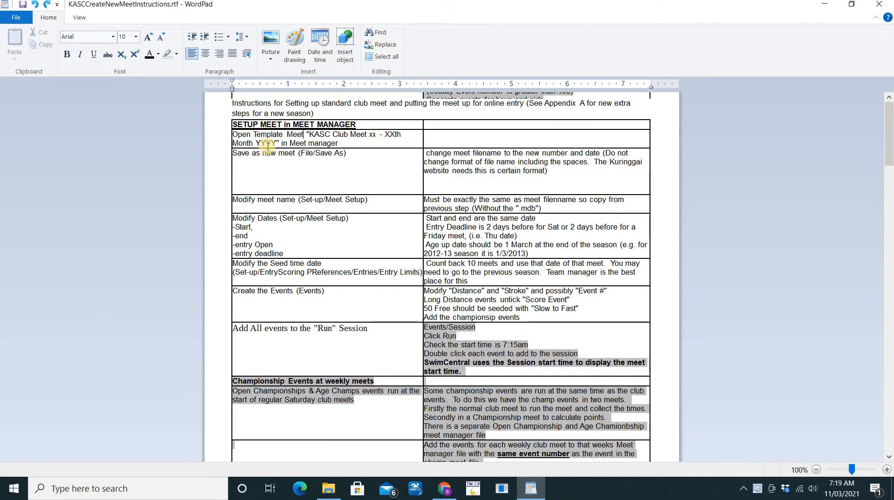
Start Meet Manager logged into KASC Club Meet 16 and bring up the Open Existing Database dialog
left_click(418, 494)
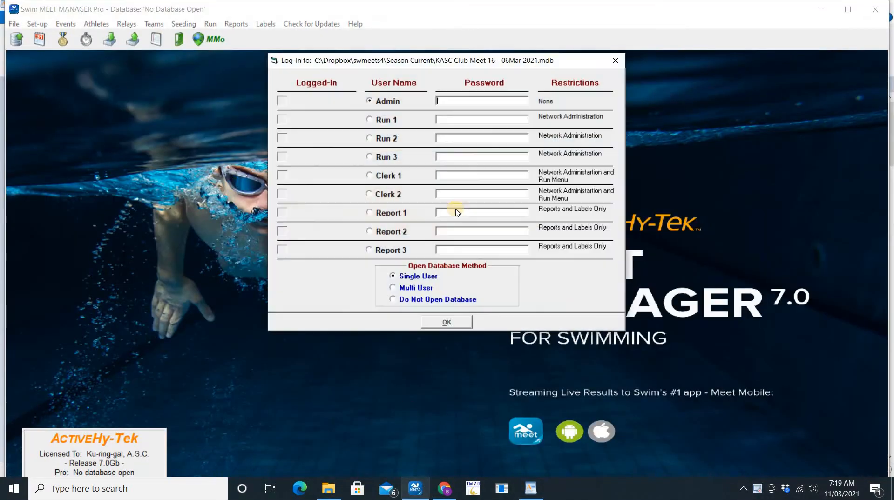
left_click(446, 322)
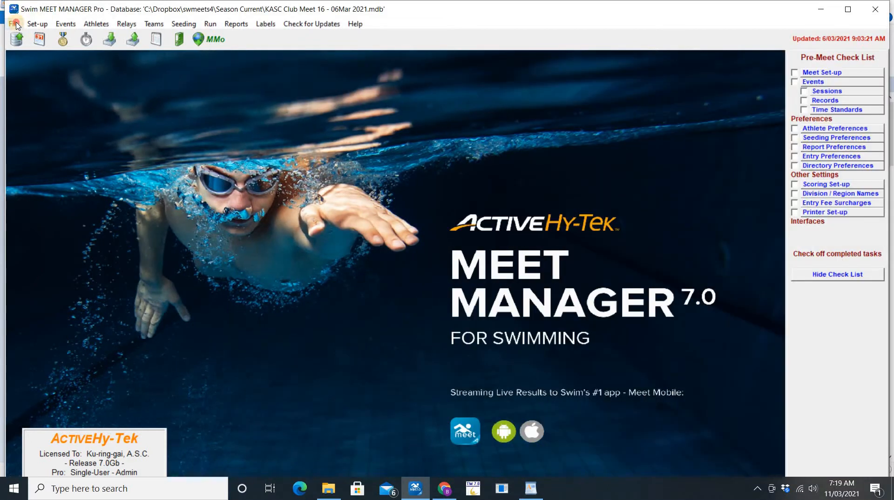
left_click(16, 24)
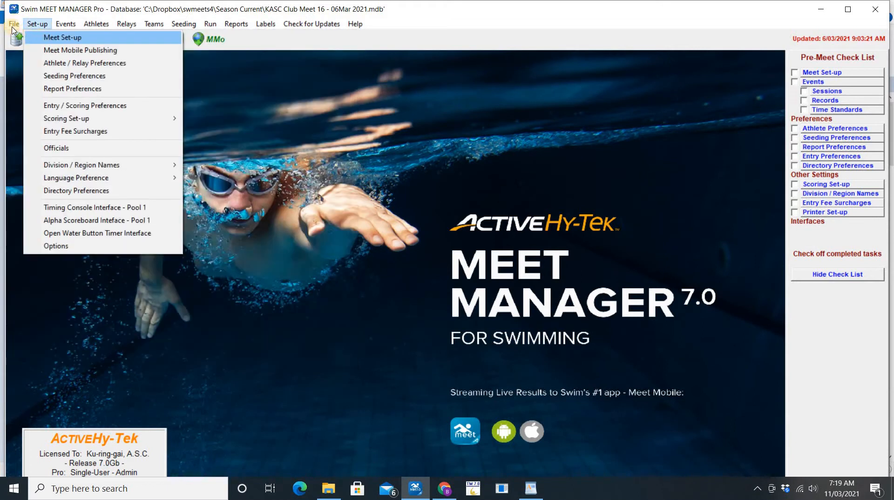
left_click(25, 41)
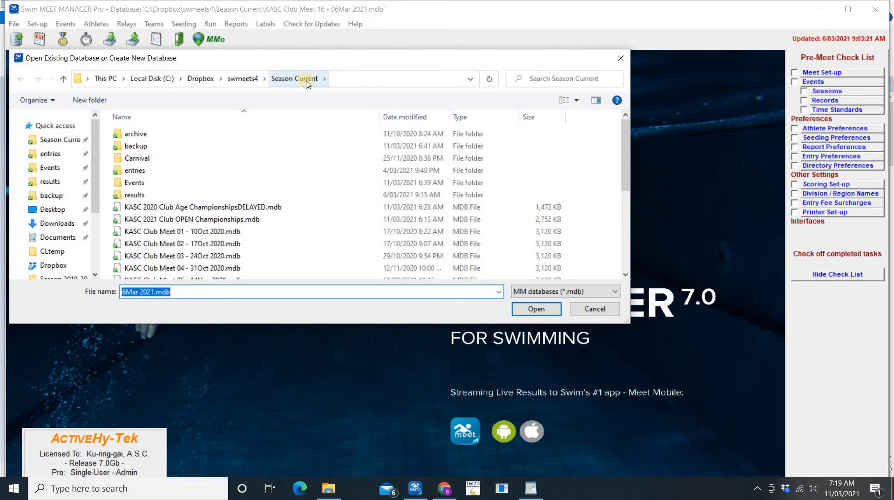
Open KASC XXXX Club Age Championships6LANES.mdb from the swmeets4 folder
left_click(247, 79)
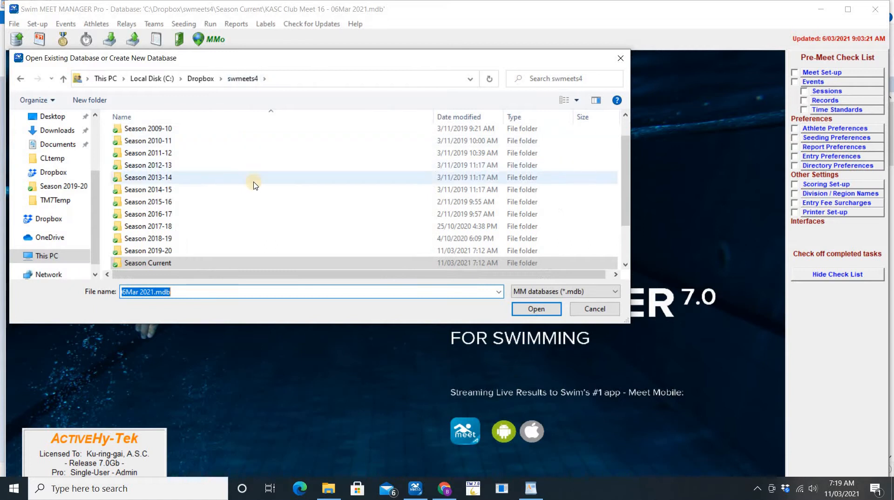
scroll(205, 233, "down", 2)
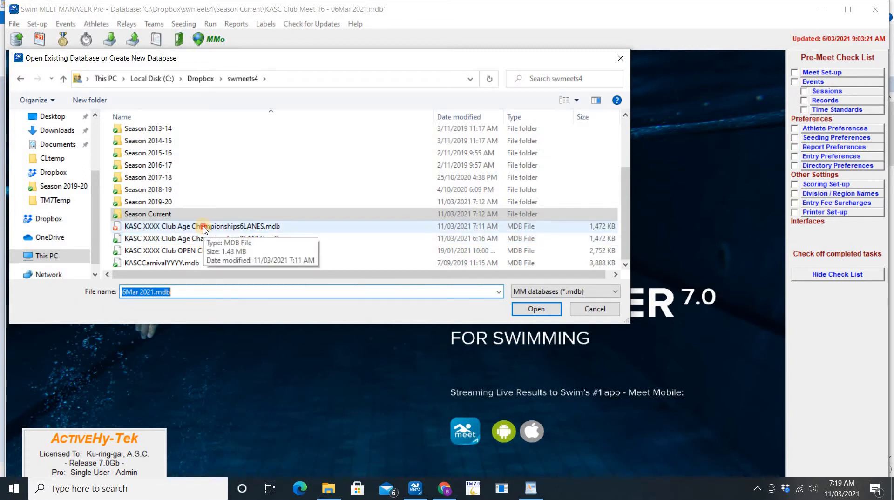
double_click(204, 227)
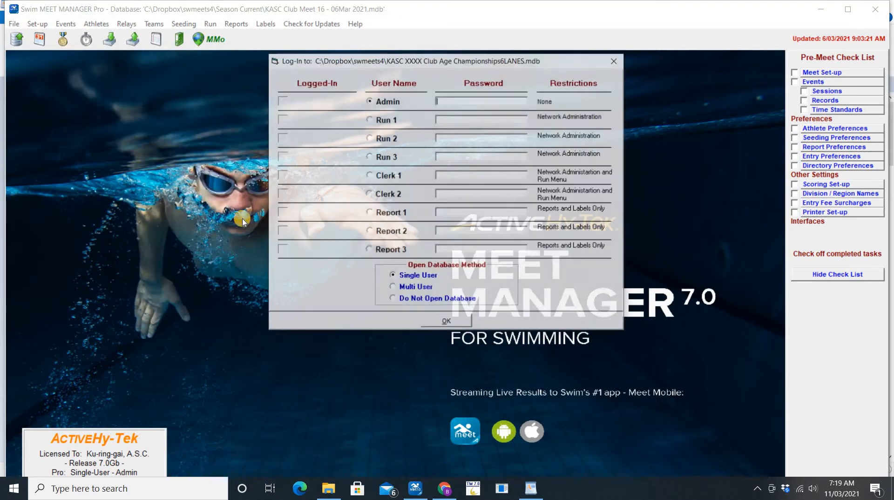
Log in to the 6-lane template, decline Meet Mobile publishing, and bring up Meet Set-up
left_click(461, 325)
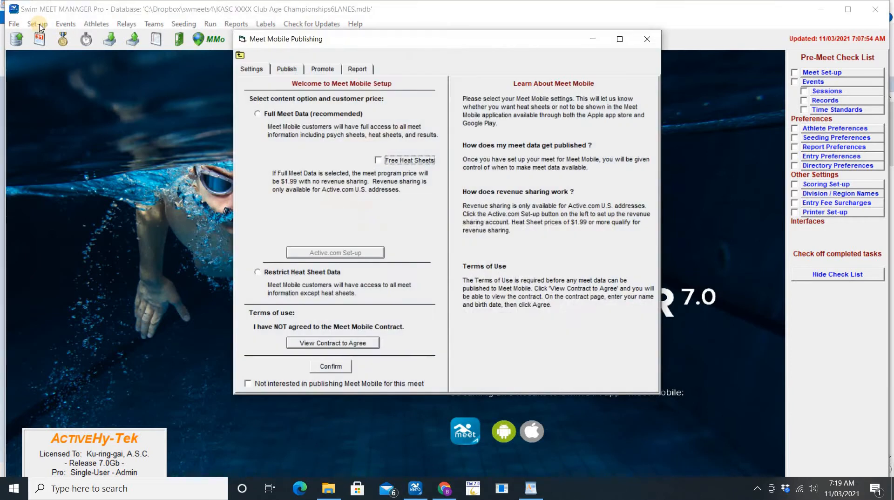
left_click(259, 384)
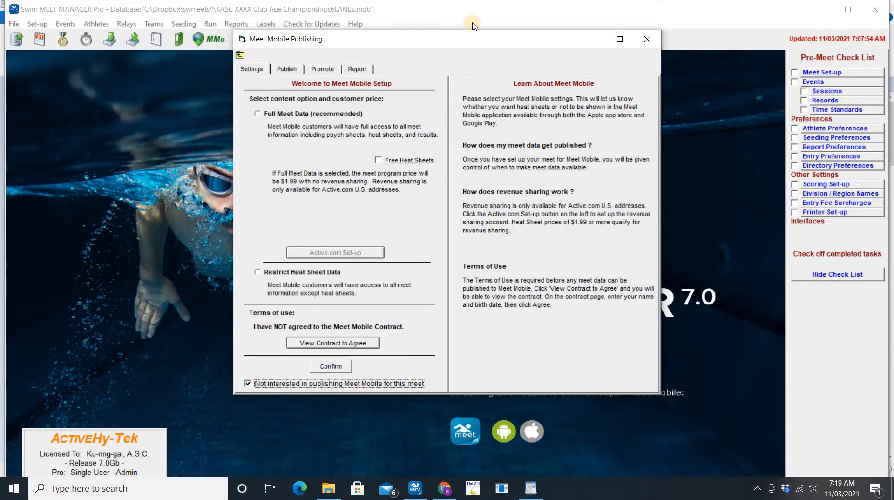
left_click(647, 42)
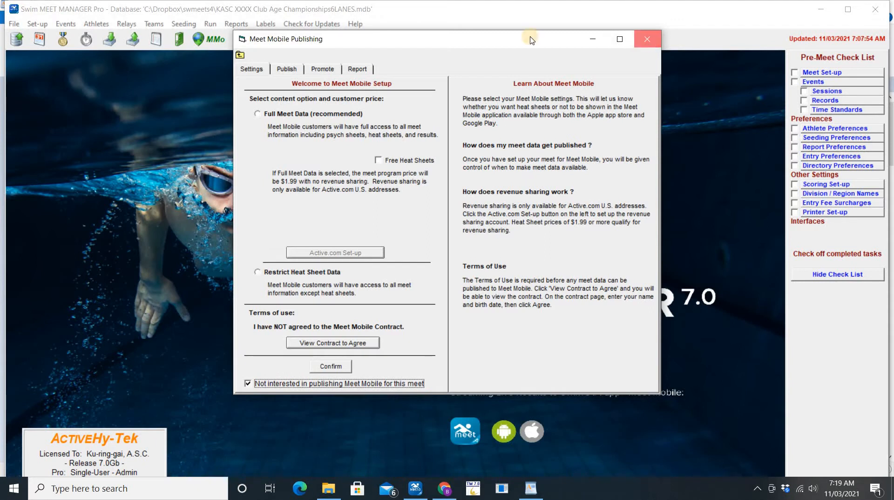
left_click(34, 26)
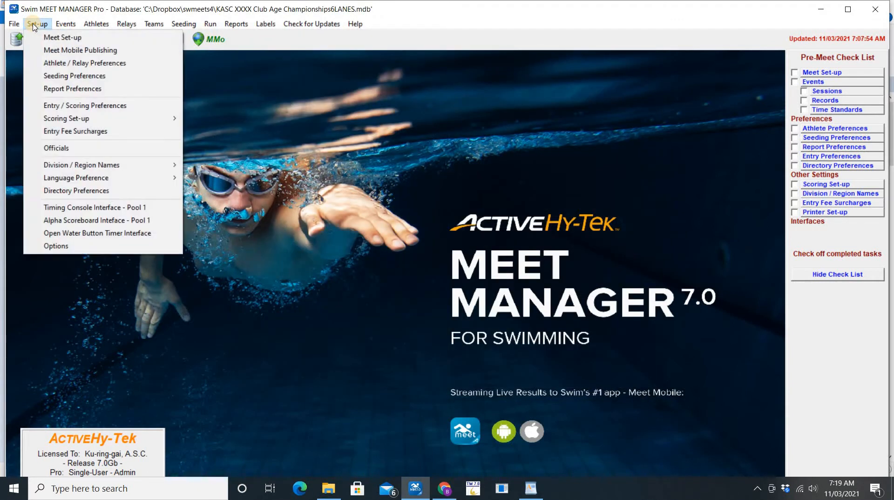
left_click(61, 42)
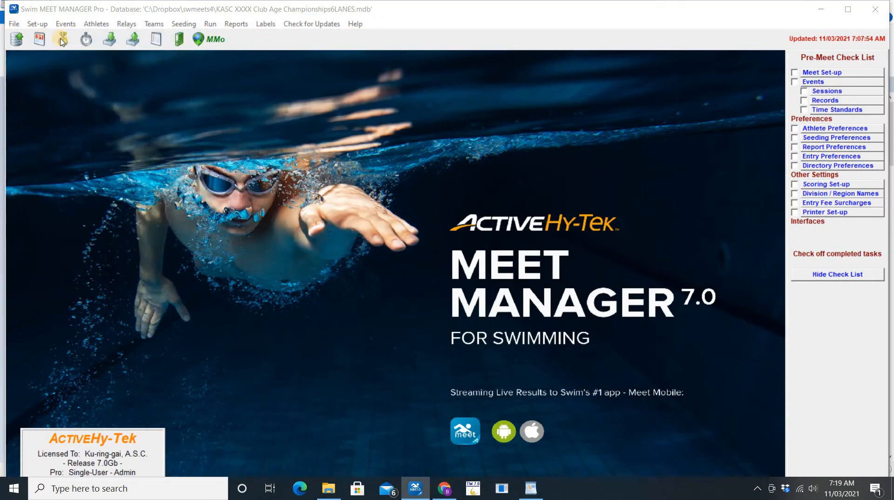
Replace XXXX with 2021 in the meet name and check the 20/03/21 dates
left_click_drag(327, 82, 356, 83)
double_click(354, 83)
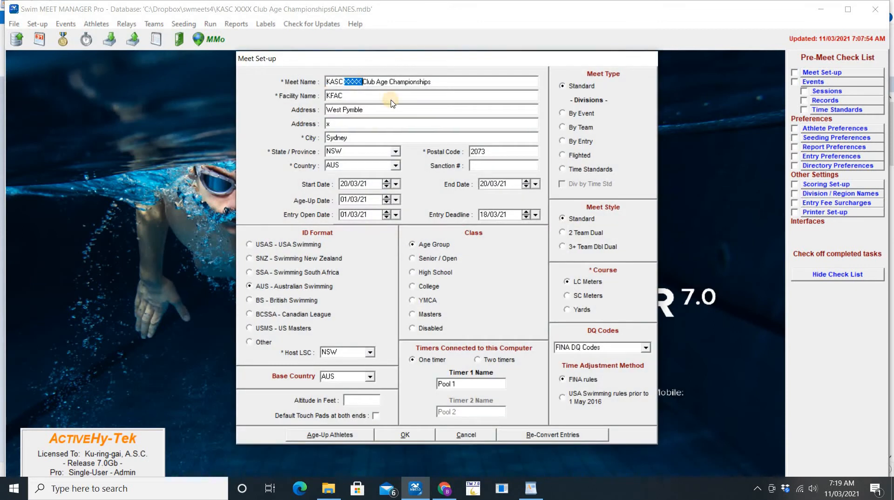
type("2021")
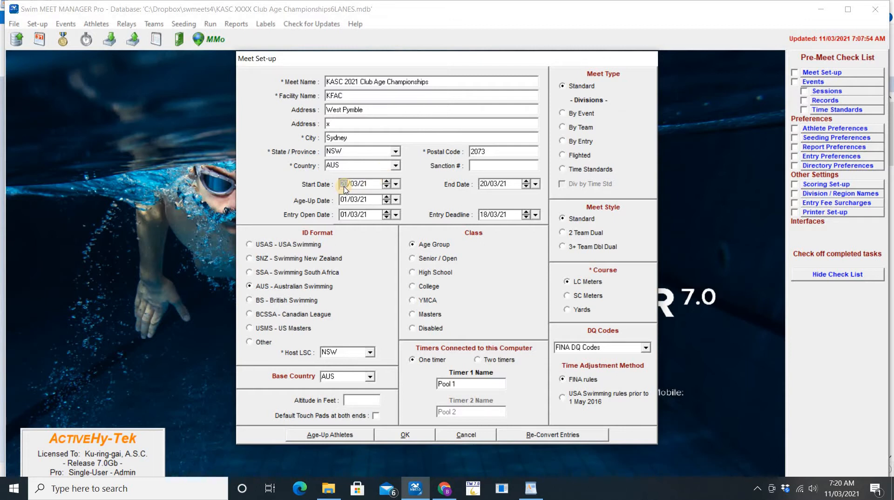
key("Tab")
Save the renamed meet setup and check the instructions' dates and seed-time-date rows
left_click(406, 436)
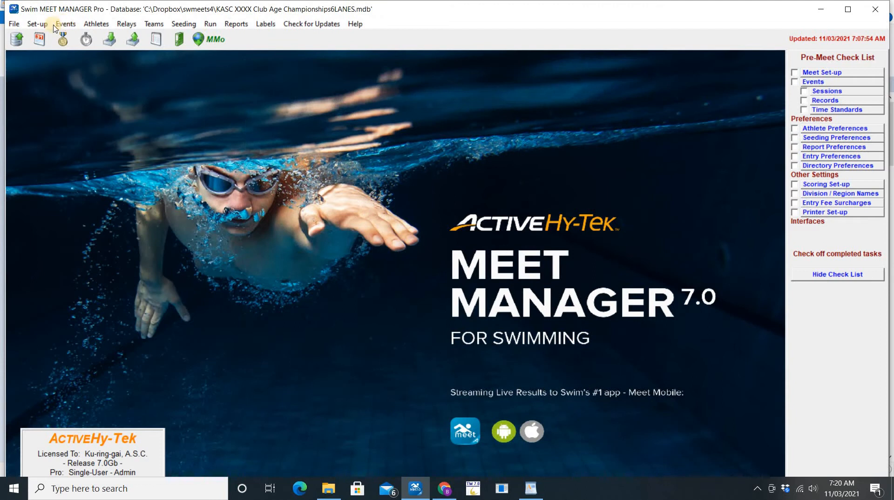
key("alt")
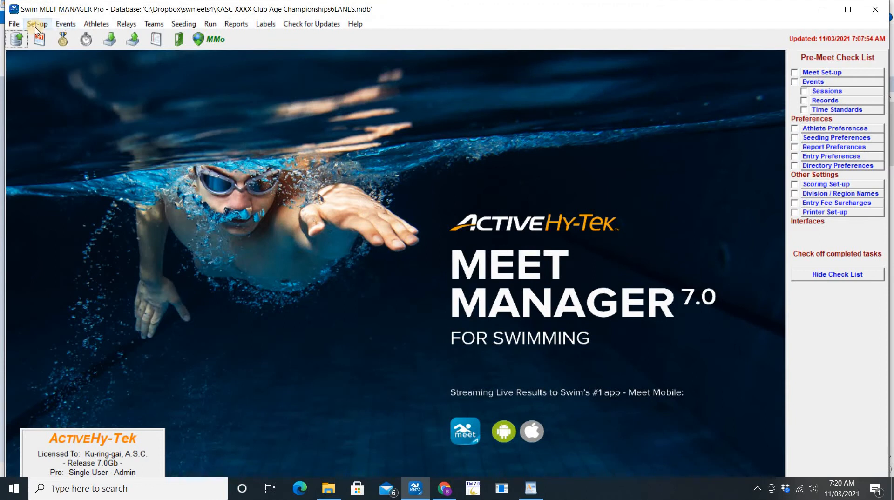
key("alt+Tab")
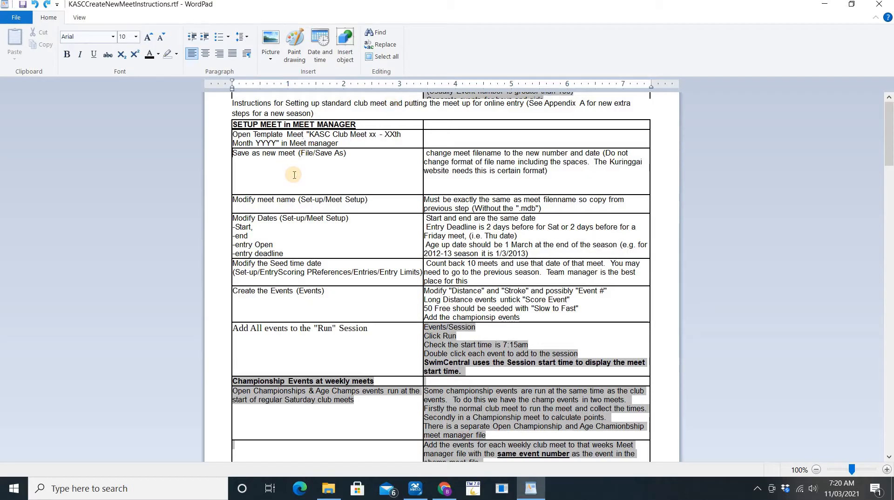
key("Tab")
key("Tab")
key("Tab")
key("Tab")
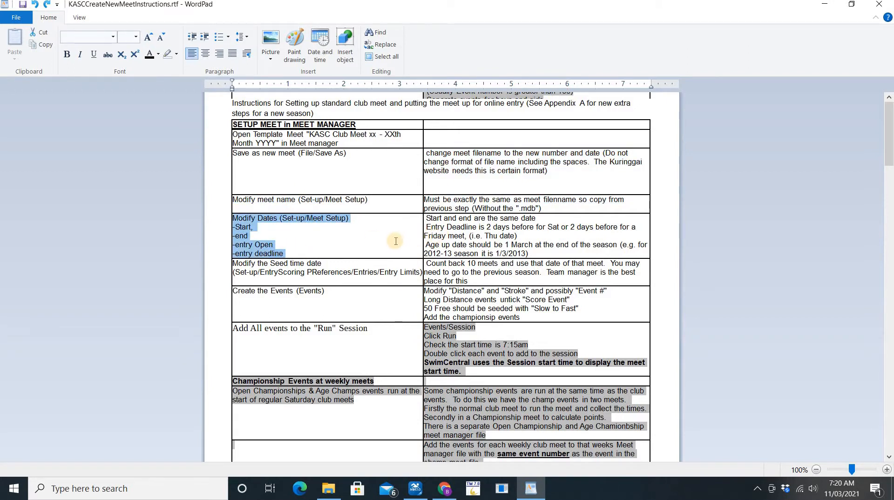
key("Tab")
key("Tab")
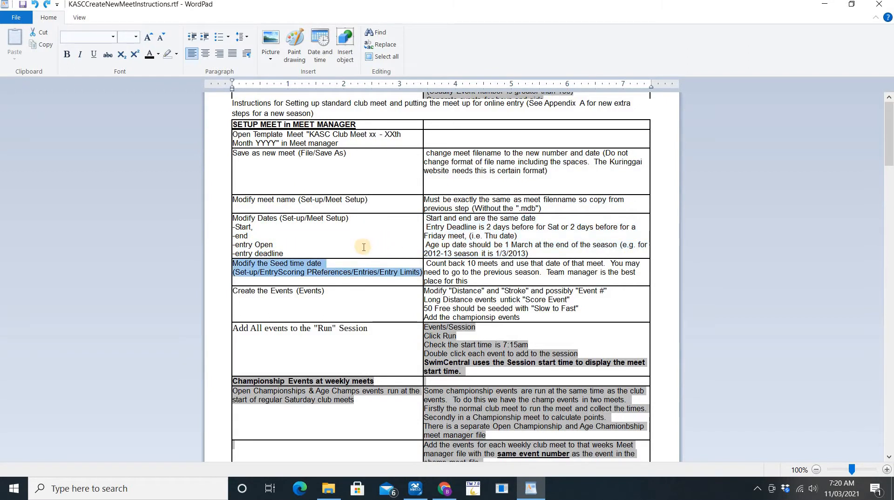
key("alt+Tab")
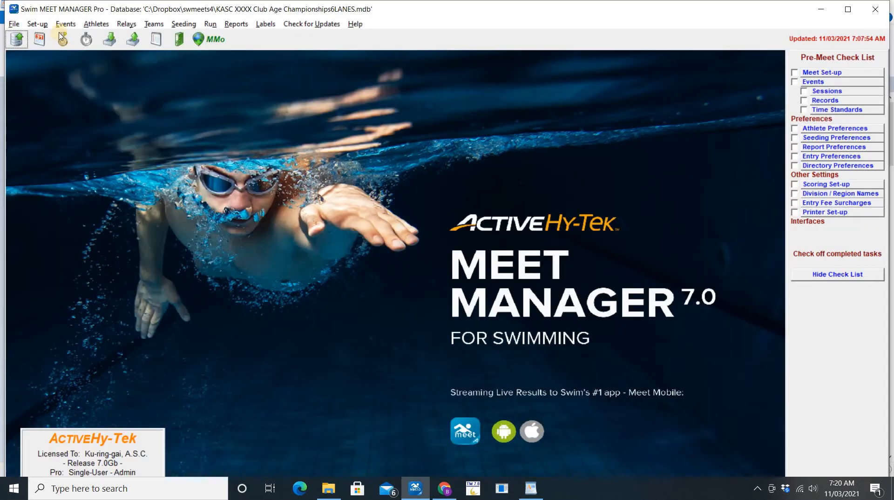
Confirm the Entries / Entry Limits preferences, keeping the on-or-after date at 01/10/18
left_click(34, 27)
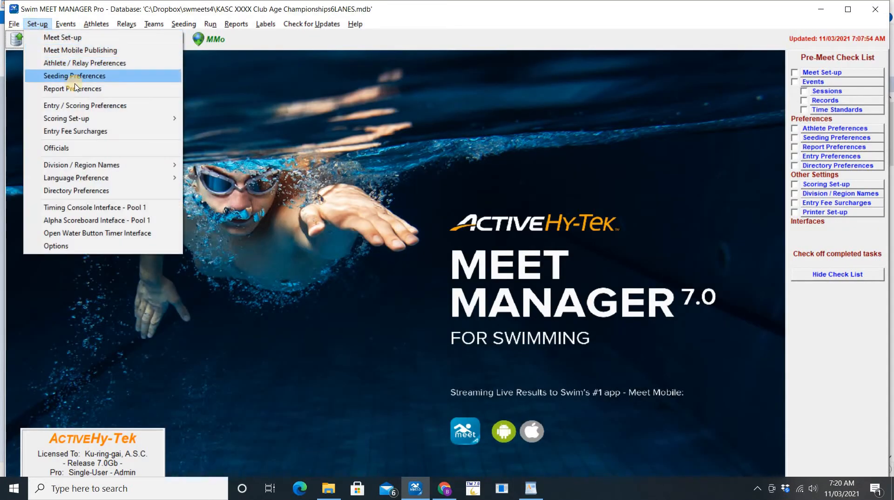
left_click(102, 106)
left_click(293, 83)
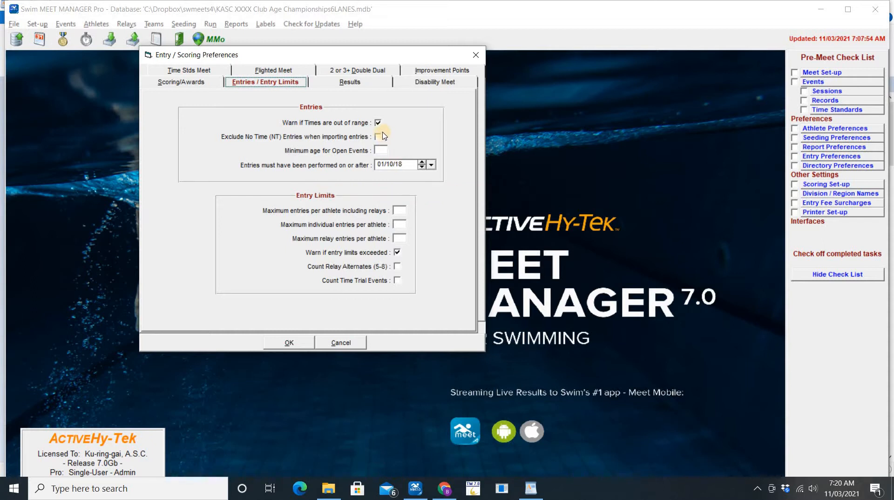
left_click(292, 344)
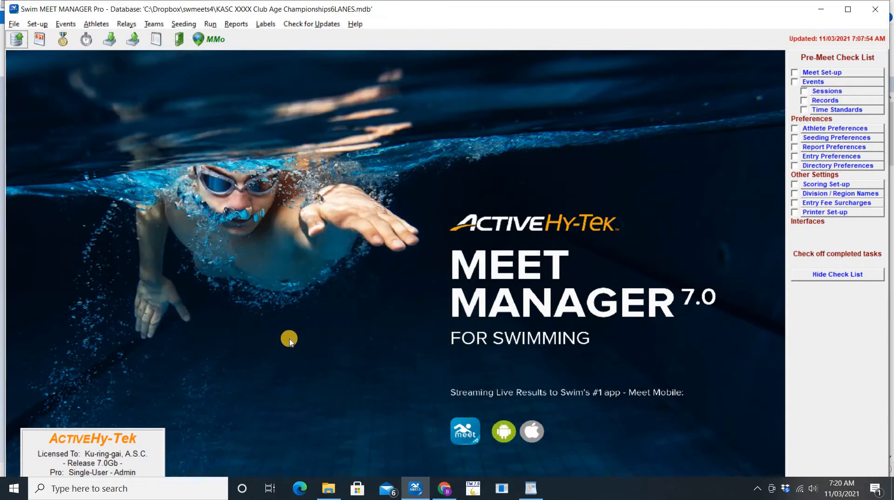
key("alt+Tab")
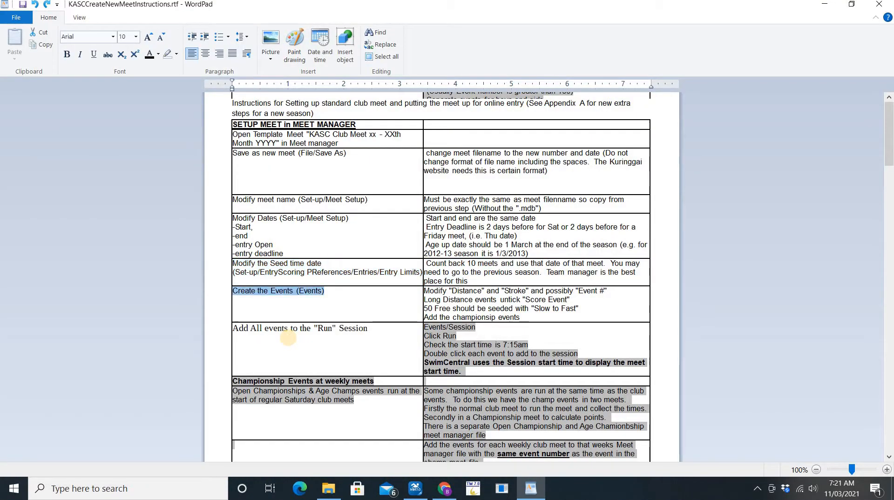
Open the events list and scroll to event 104, Girls 7 & Under 25 Freestyle
key("Tab")
key("alt+Tab")
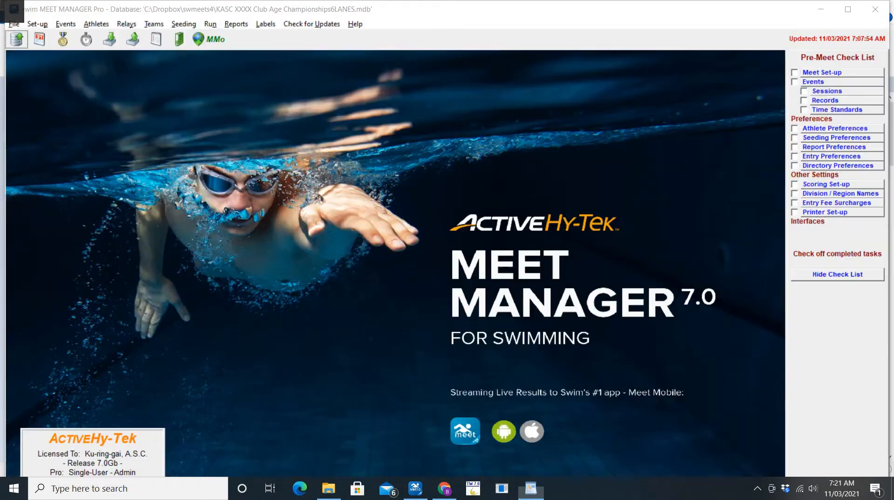
left_click(65, 25)
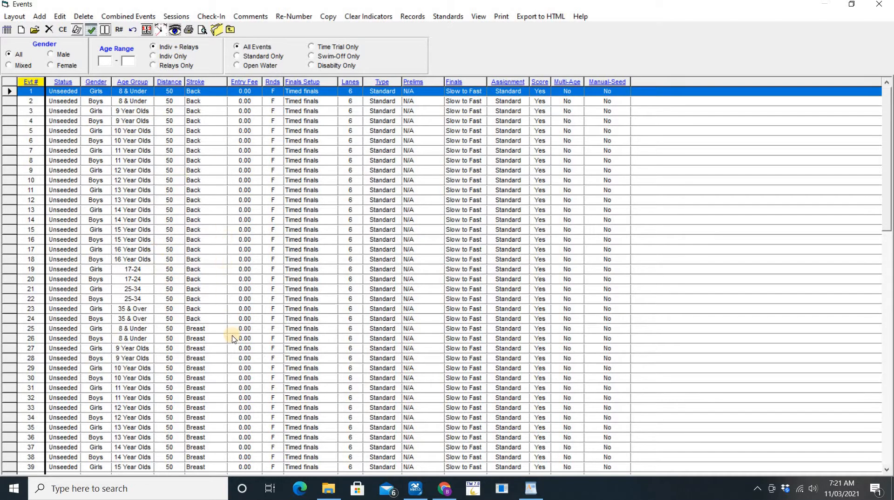
scroll(233, 338, "down", 6)
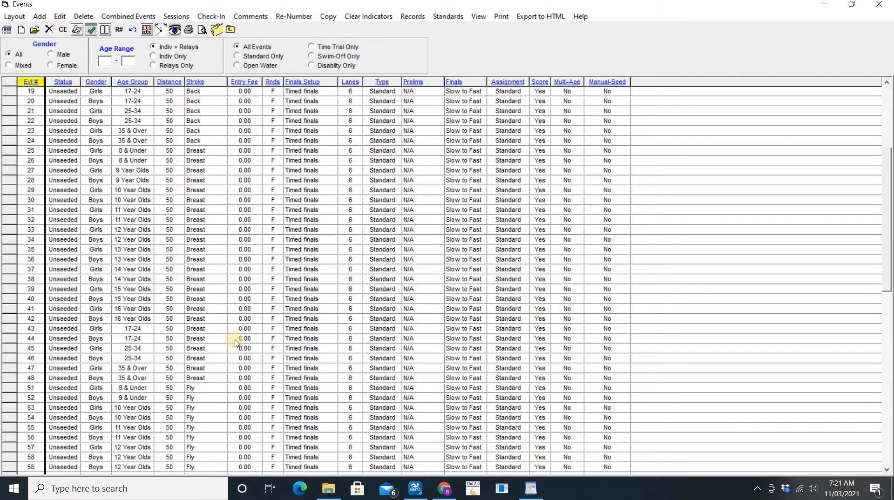
scroll(235, 343, "down", 9)
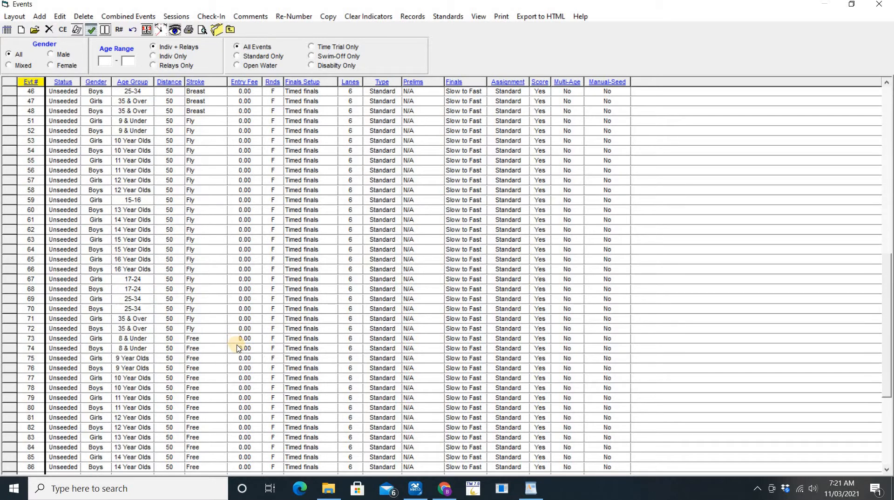
scroll(237, 348, "down", 7)
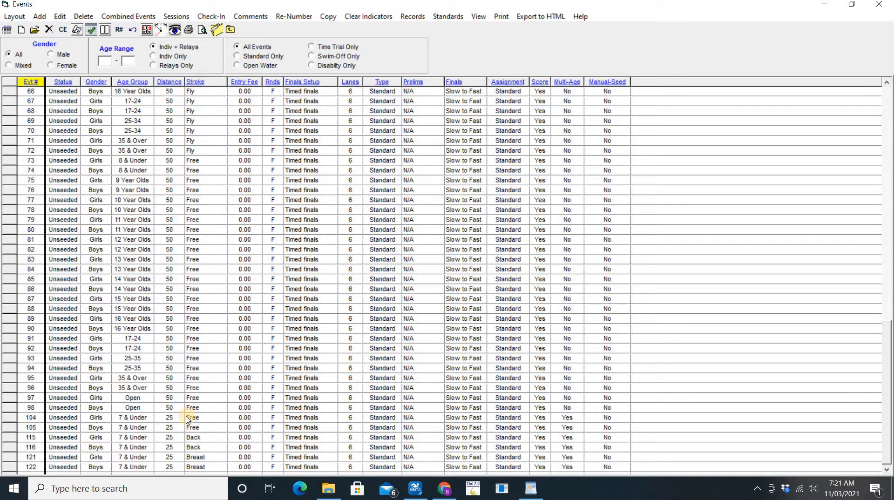
left_click(65, 422)
Give event 104 multi-age groups with the third group's high age set to 7, and save it
double_click(66, 421)
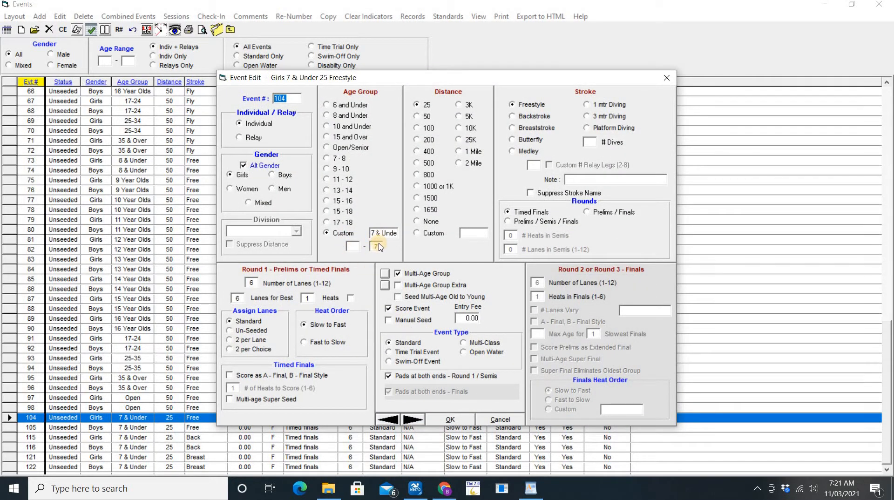
left_click(384, 275)
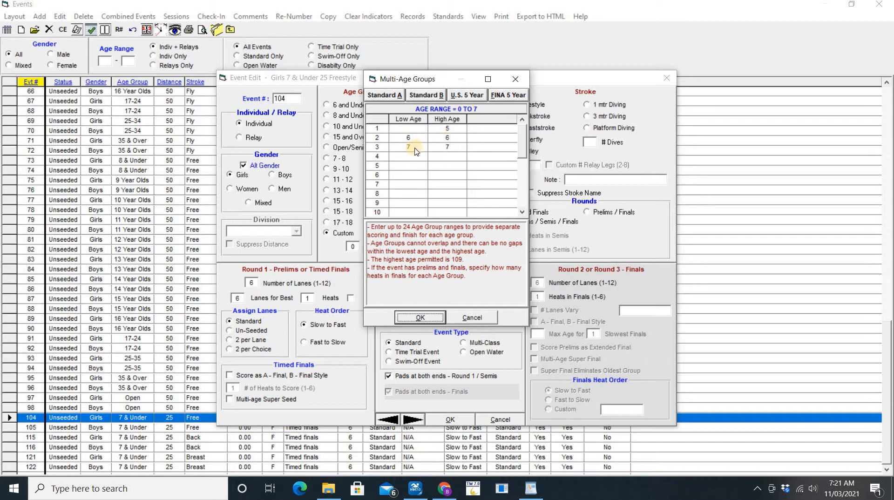
left_click(458, 148)
type("7")
left_click(432, 318)
left_click(432, 318)
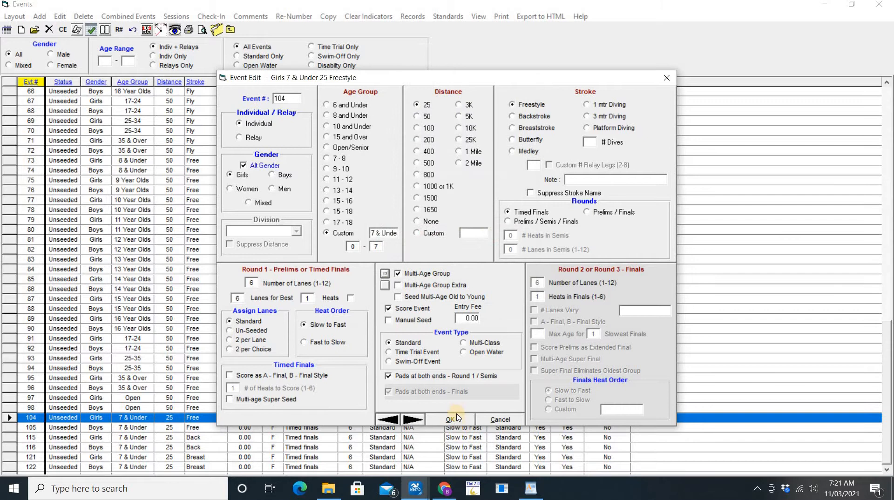
left_click(454, 420)
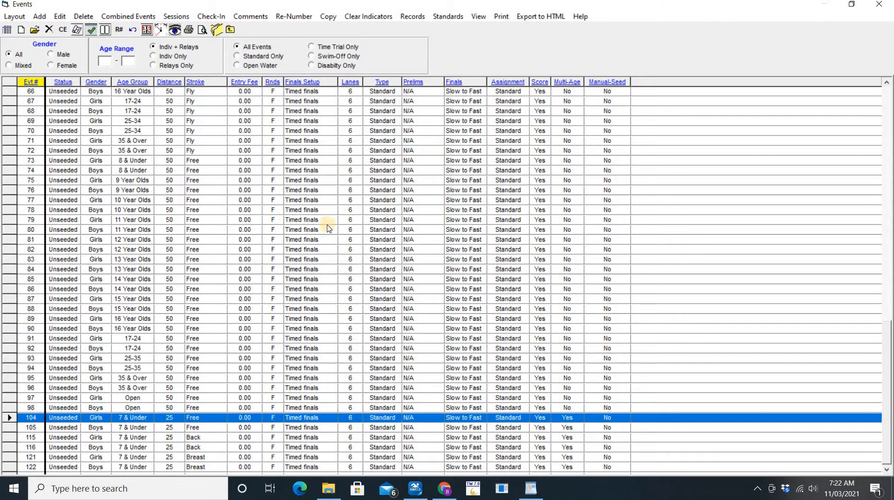
scroll(219, 275, "up", 3)
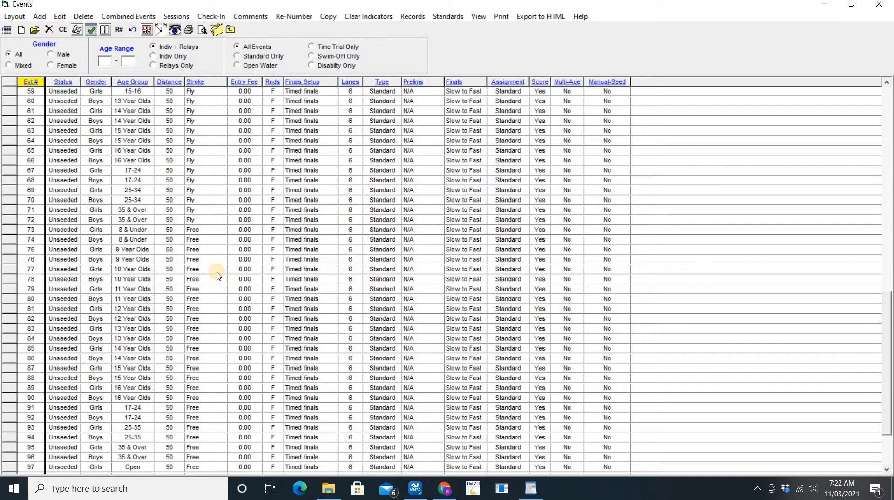
scroll(219, 276, "up", 1)
scroll(219, 275, "up", 4)
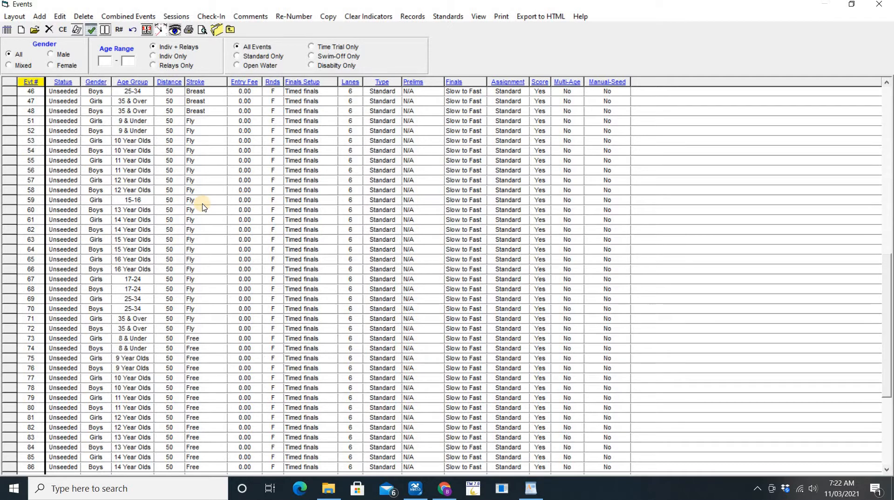
scroll(203, 207, "down", 1)
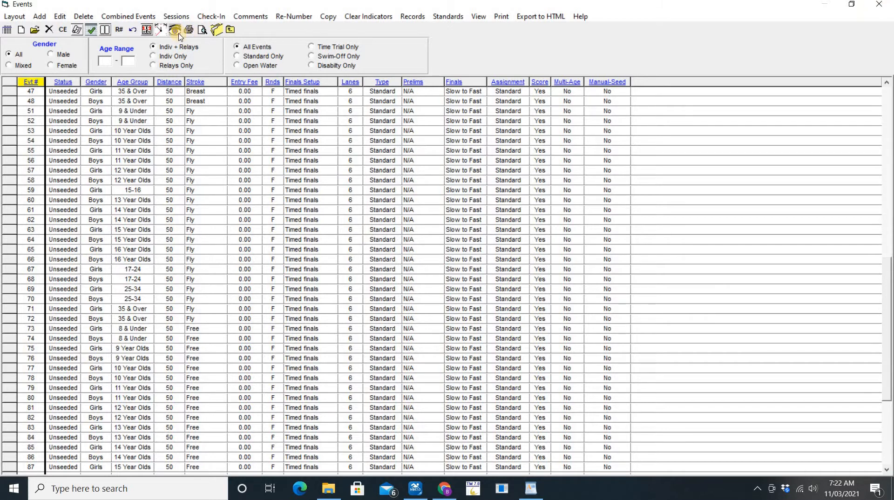
left_click(175, 17)
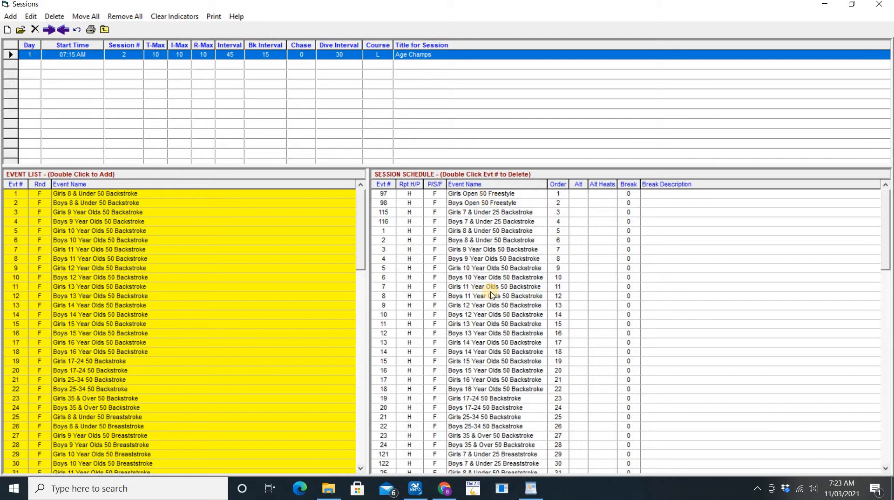
scroll(492, 296, "down", 5)
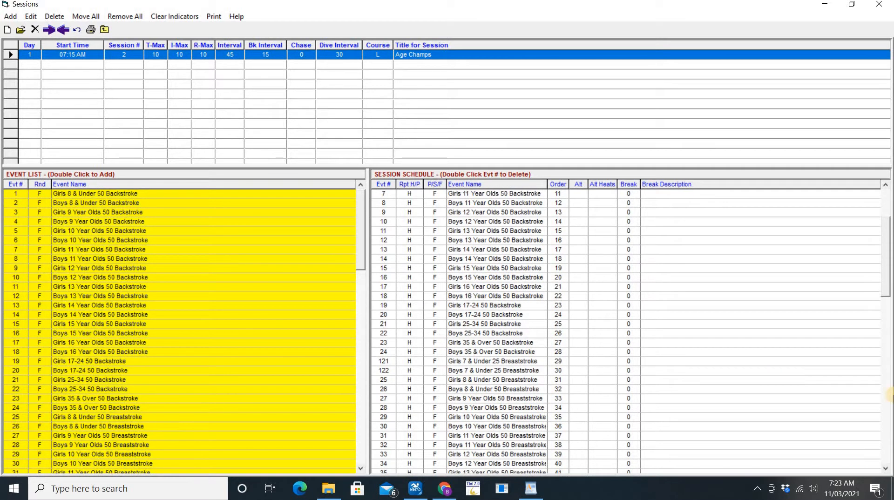
left_click_drag(888, 304, 882, 479)
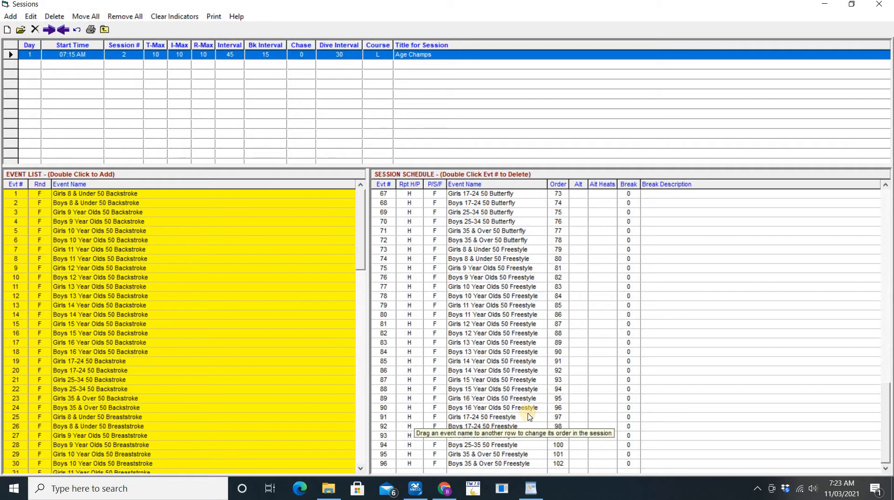
left_click_drag(889, 411, 888, 413)
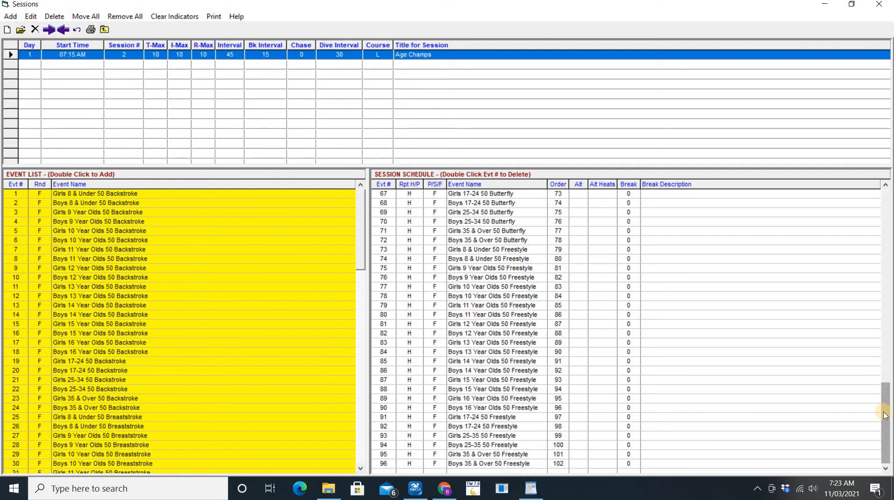
left_click_drag(884, 414, 886, 218)
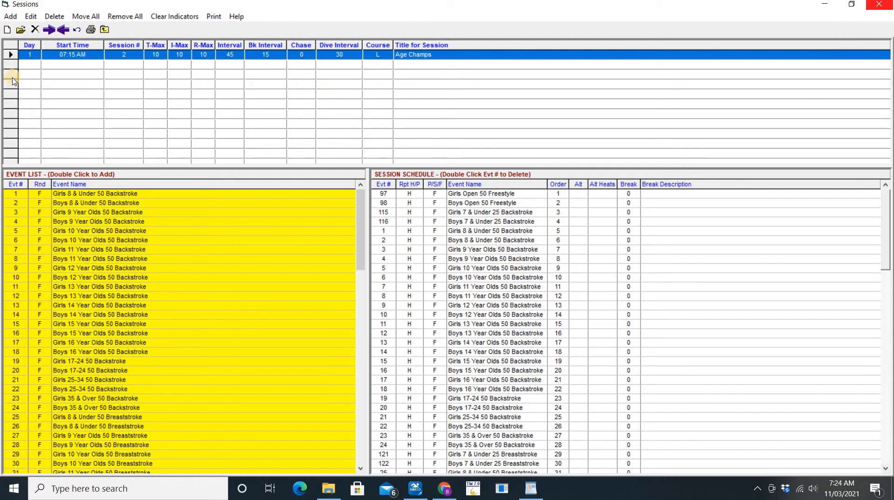
double_click(71, 55)
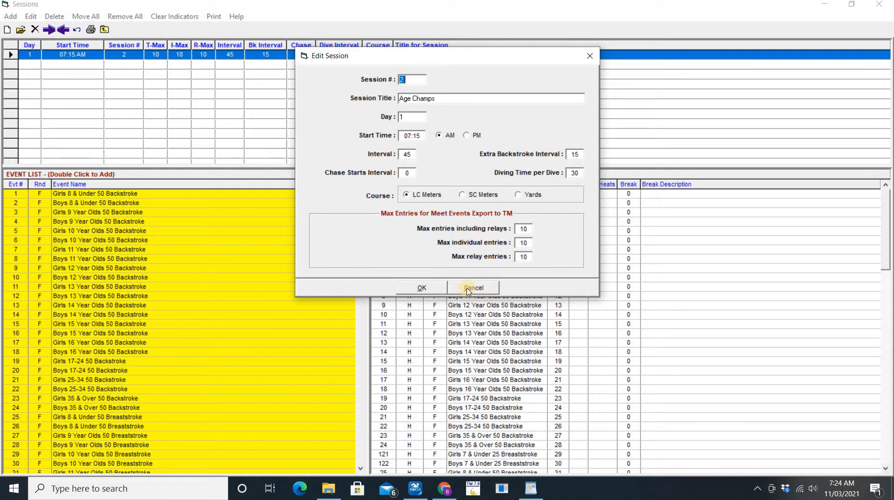
left_click(423, 288)
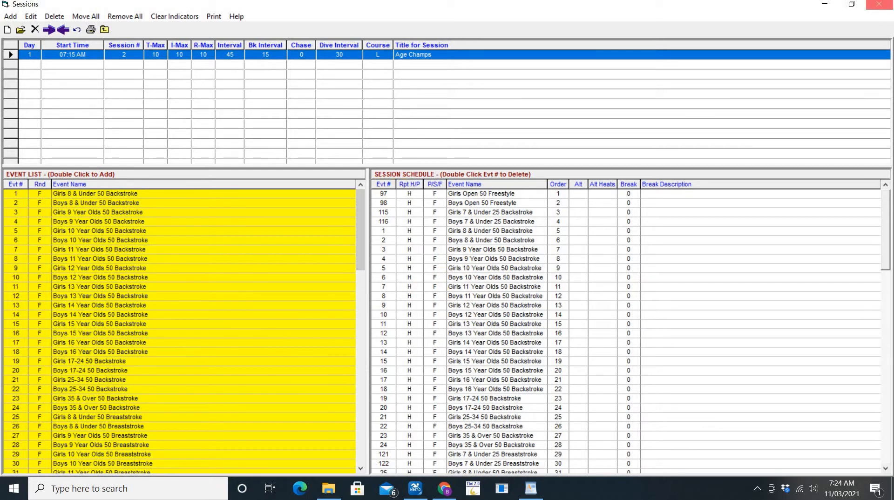
left_click(878, 4)
Read the 'Add All events to the Run Session' notes and the Championship Events at weekly meets section
key("alt+Tab")
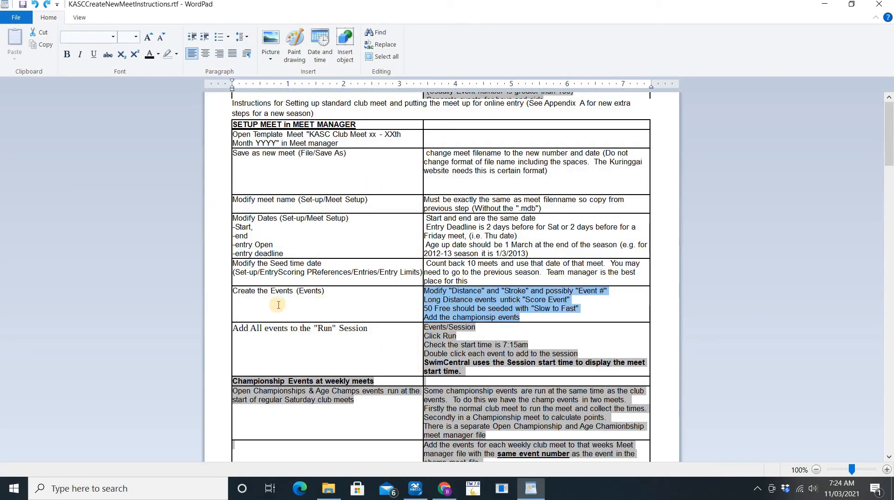
triple_click(300, 330)
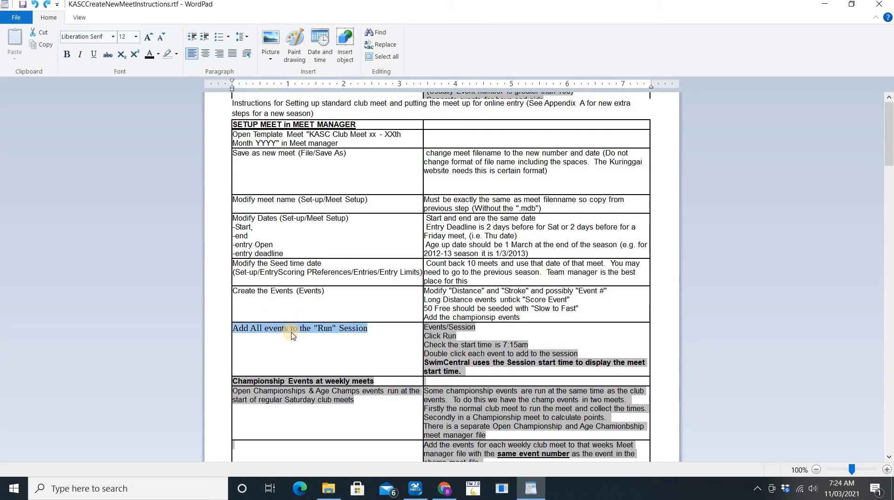
key("Tab")
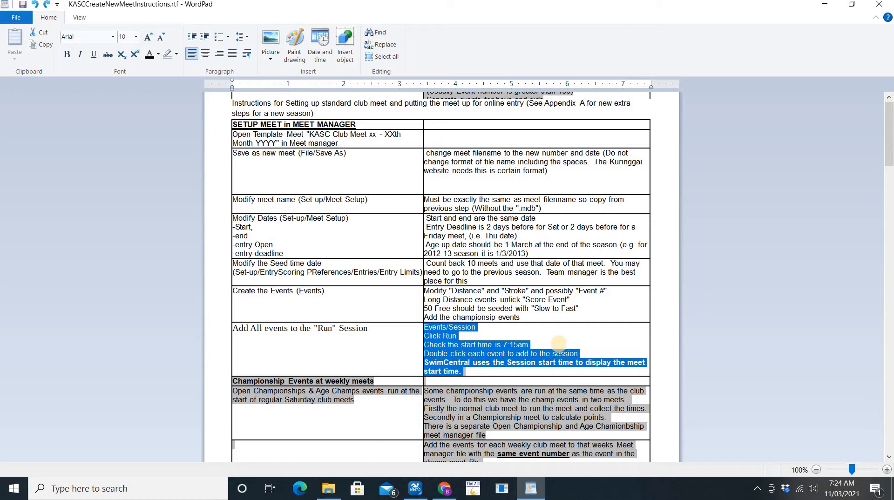
key("Tab")
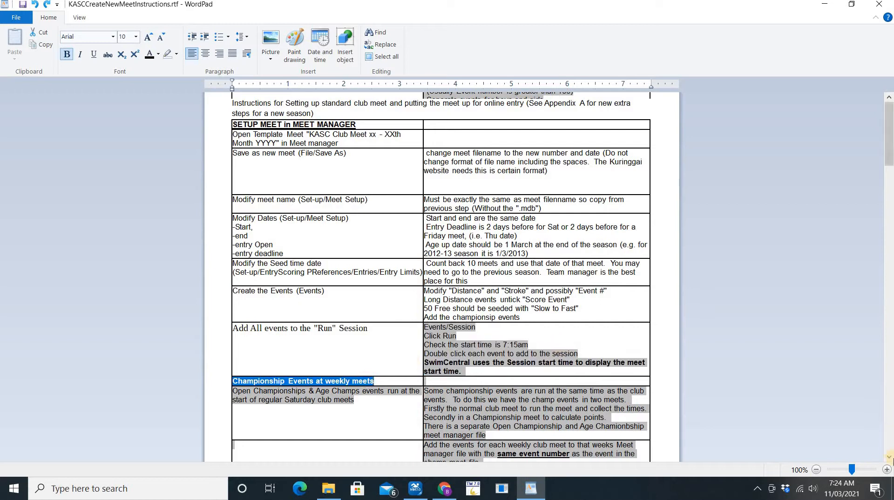
scroll(890, 458, "down", 3)
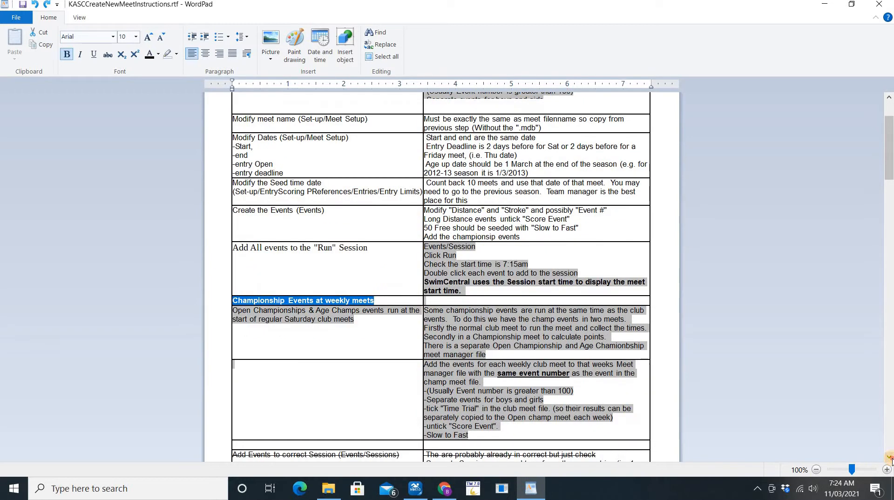
scroll(889, 458, "down", 7)
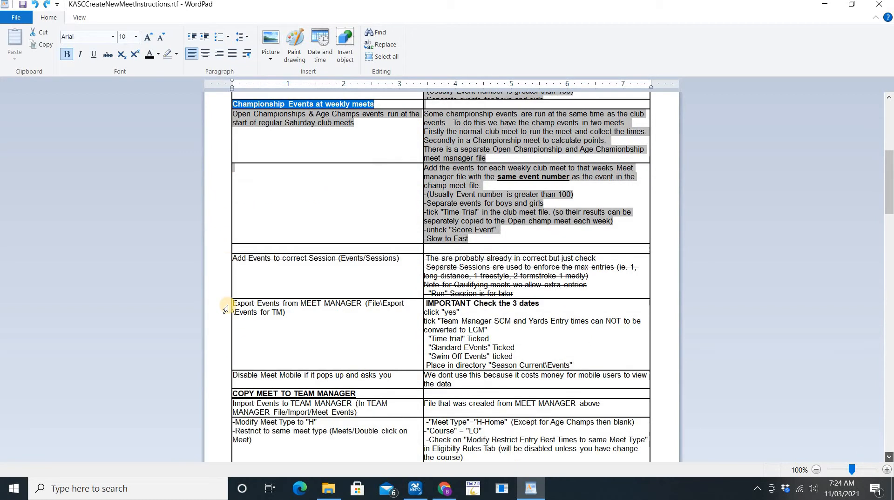
Check the 'Add Events to correct Session' notes, then close Meet Manager's Events list
left_click(306, 271)
key("Tab")
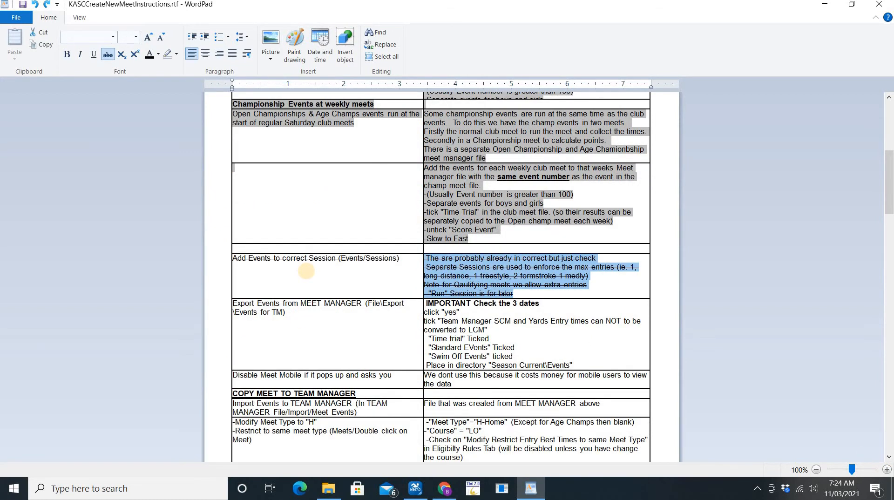
key("alt+Tab")
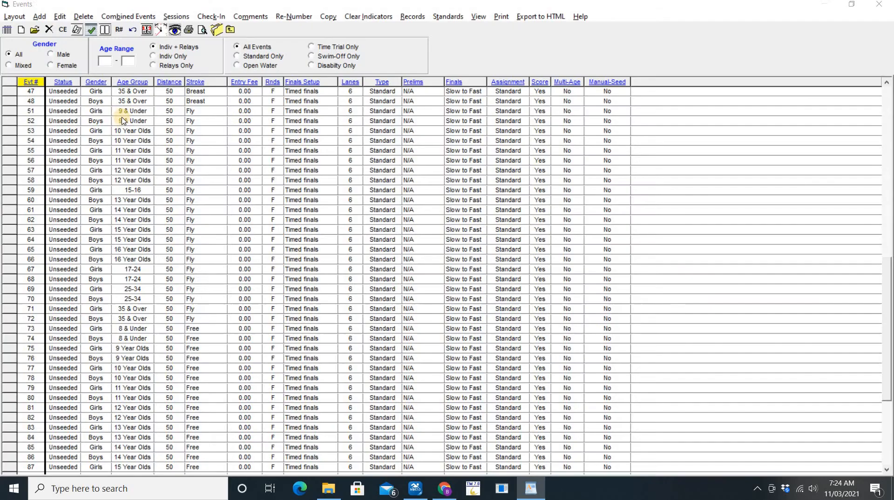
left_click(881, 6)
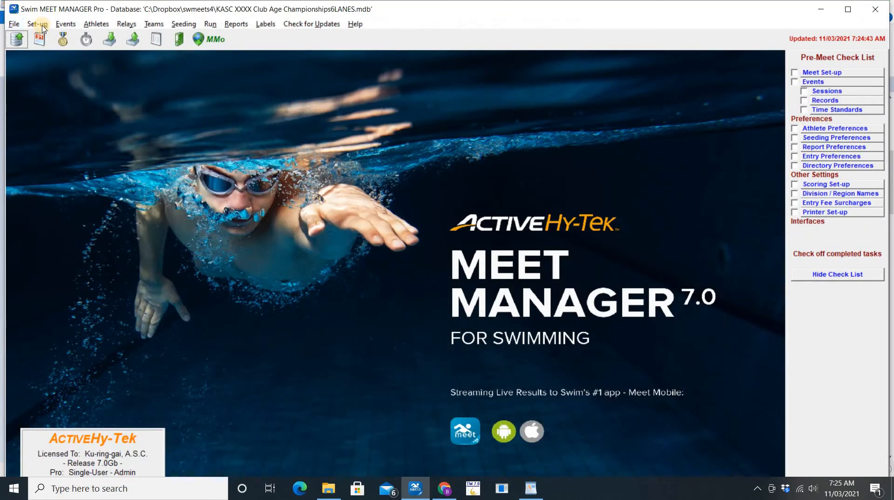
Save the meet as 'KASC 2021 Club Age Championships6LANES.mdb' in Season Current, replacing XXXX with 2021
left_click(14, 25)
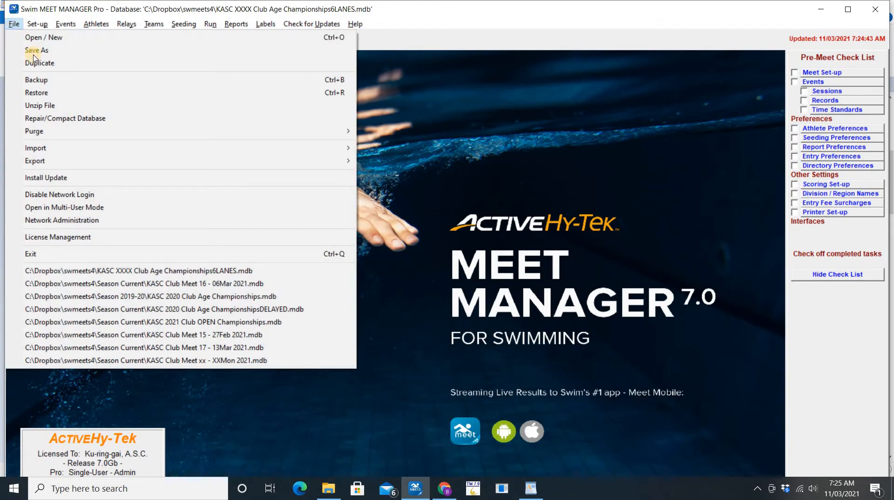
left_click(17, 25)
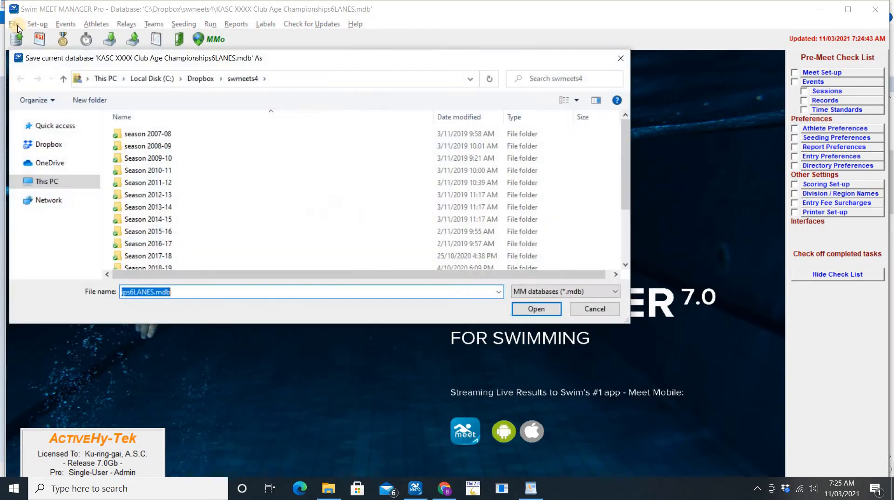
scroll(177, 263, "down", 2)
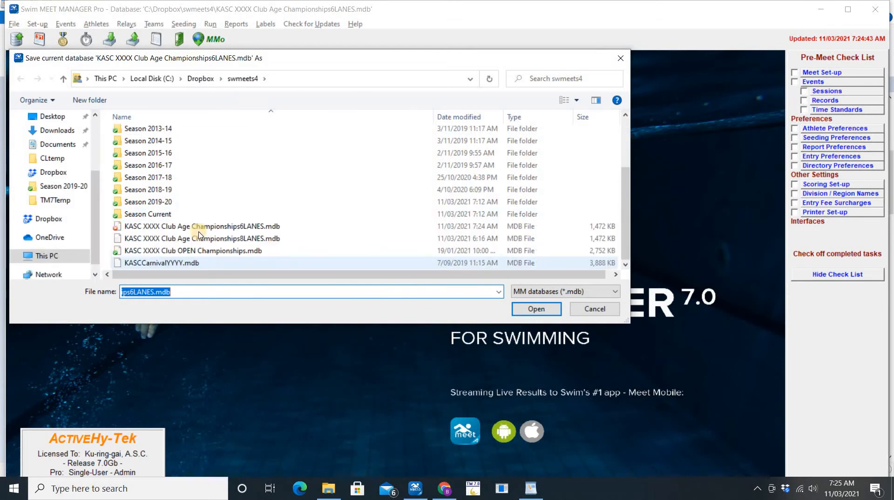
left_click(168, 215)
double_click(168, 215)
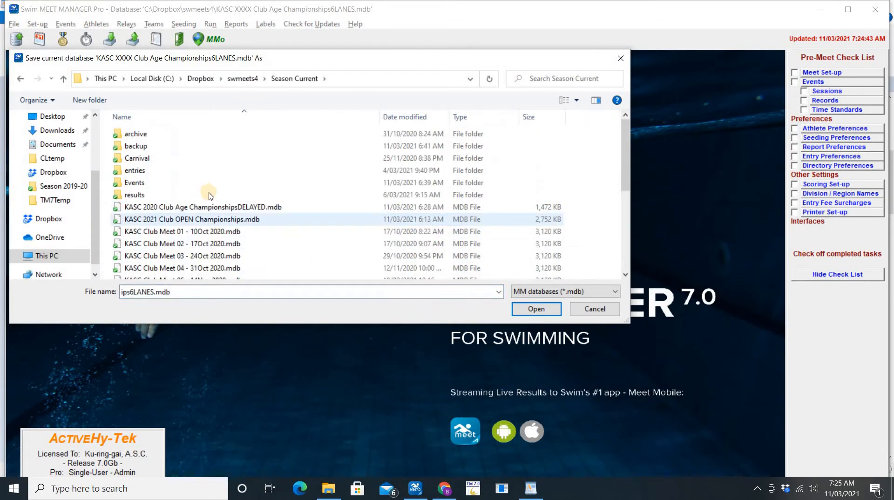
triple_click(161, 293)
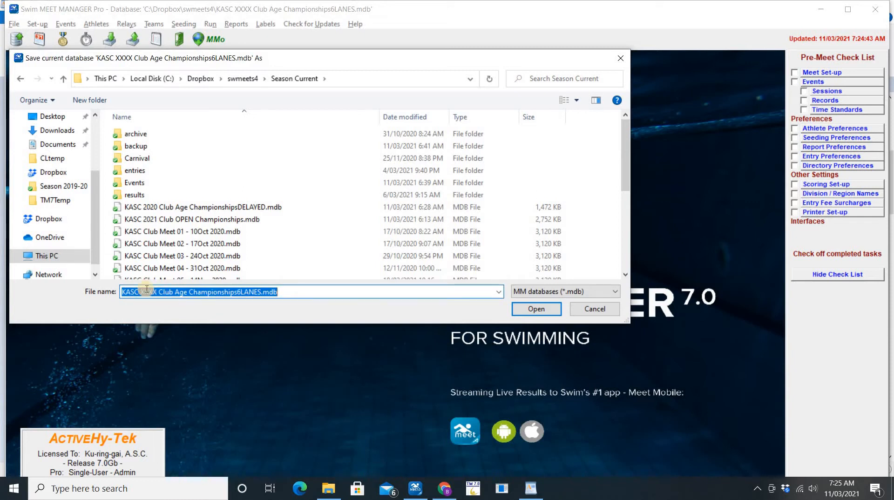
double_click(148, 292)
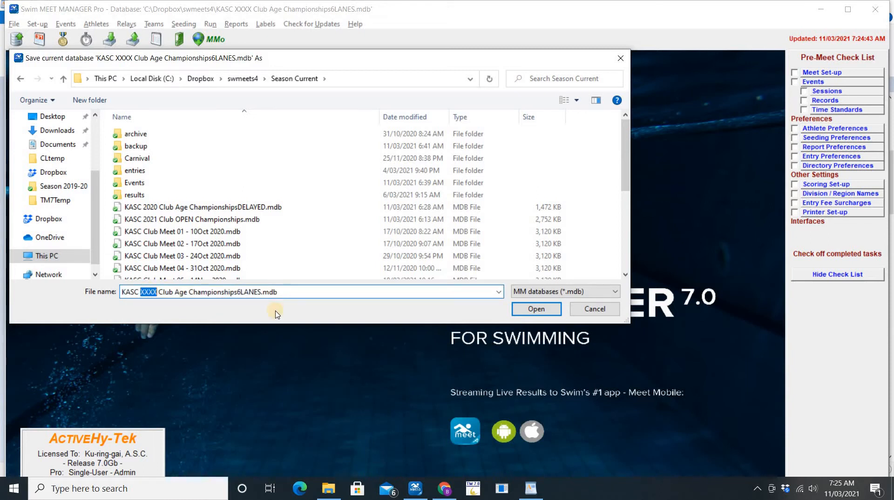
type("2")
type("021")
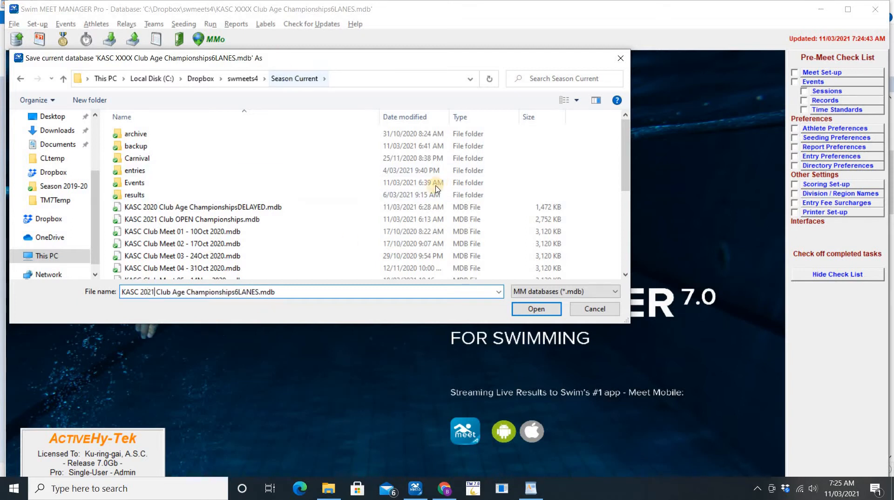
scroll(307, 231, "down", 5)
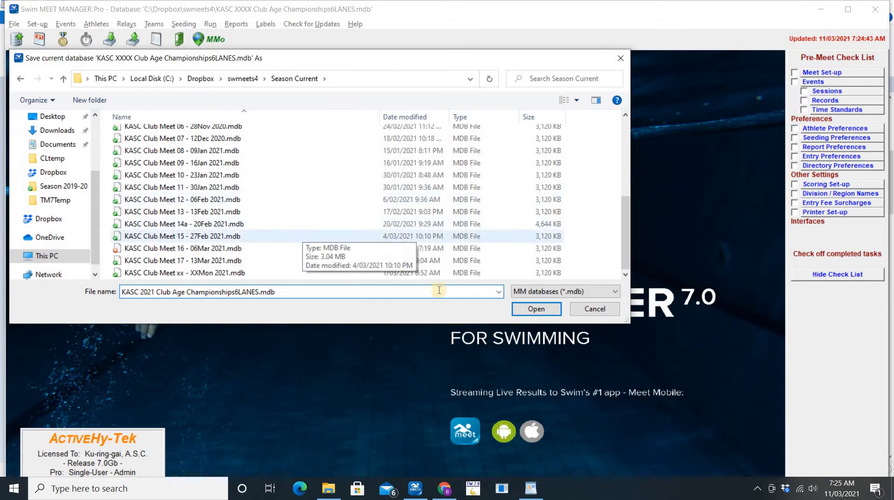
left_click(536, 309)
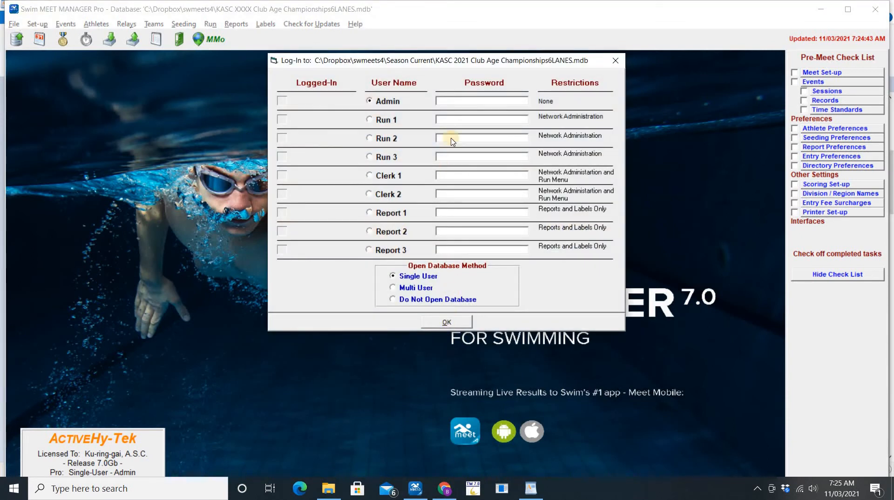
Log in as Admin and review the Meet Set-up dates
left_click(447, 327)
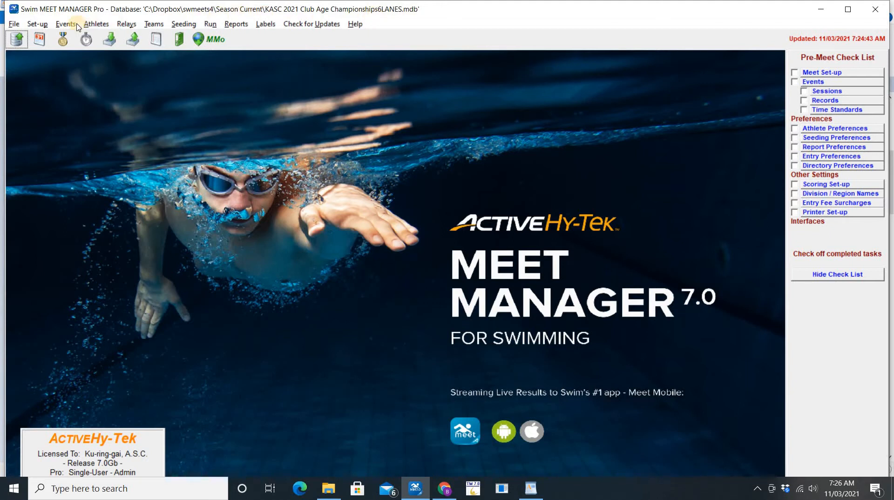
left_click(40, 26)
left_click(54, 38)
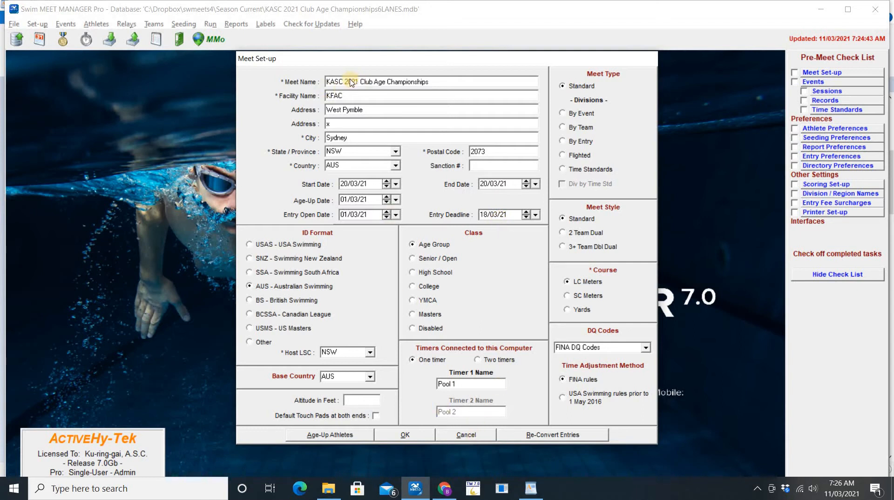
left_click(405, 434)
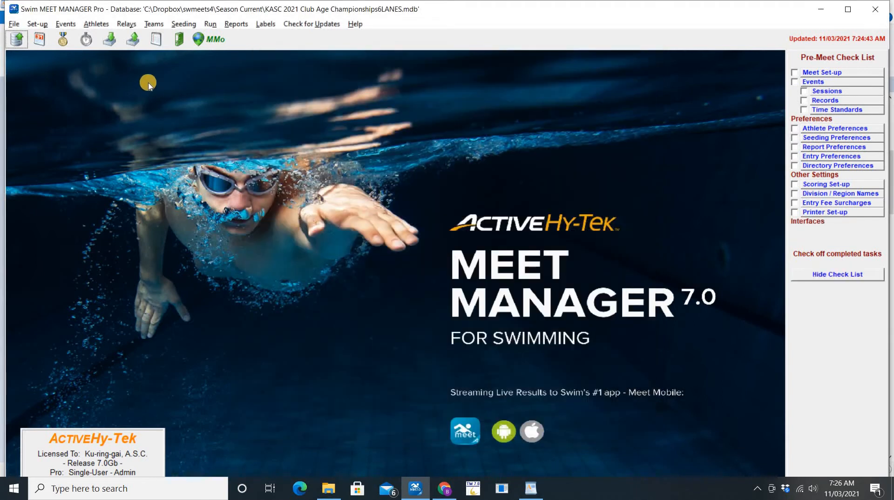
Check the Entries tab of the Entry/Scoring Preferences and accept them
left_click(38, 24)
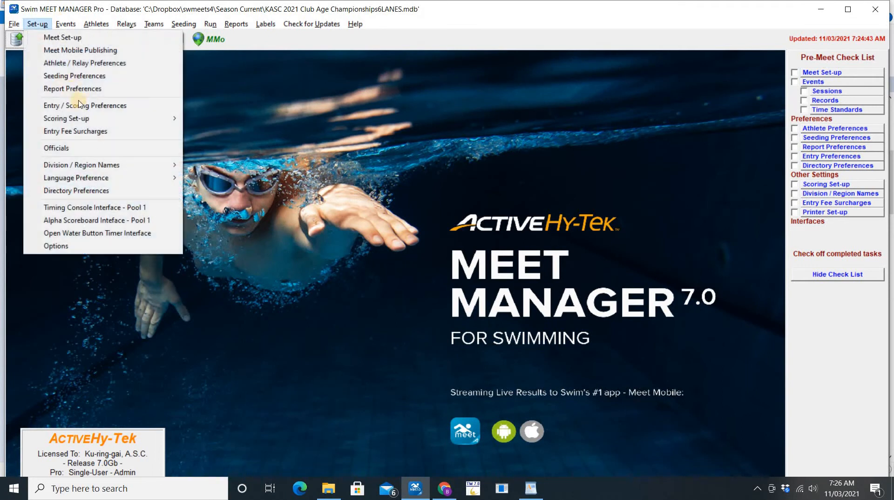
left_click(98, 103)
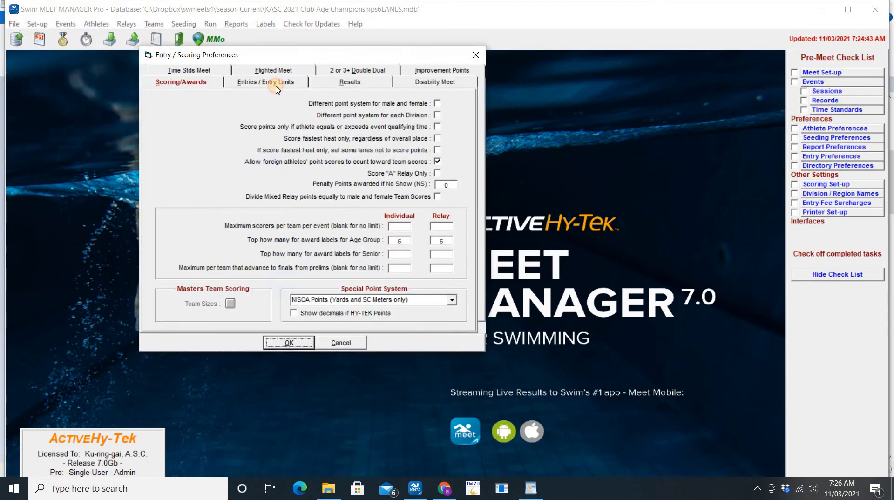
left_click(276, 86)
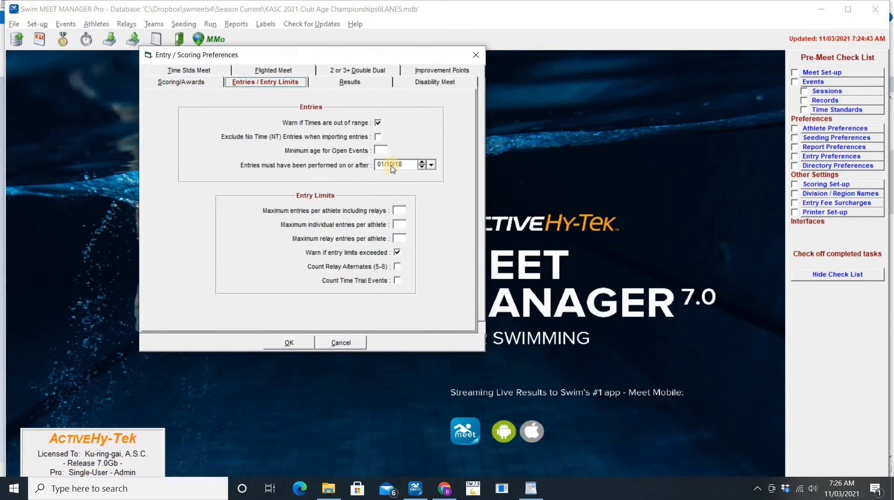
left_click(300, 347)
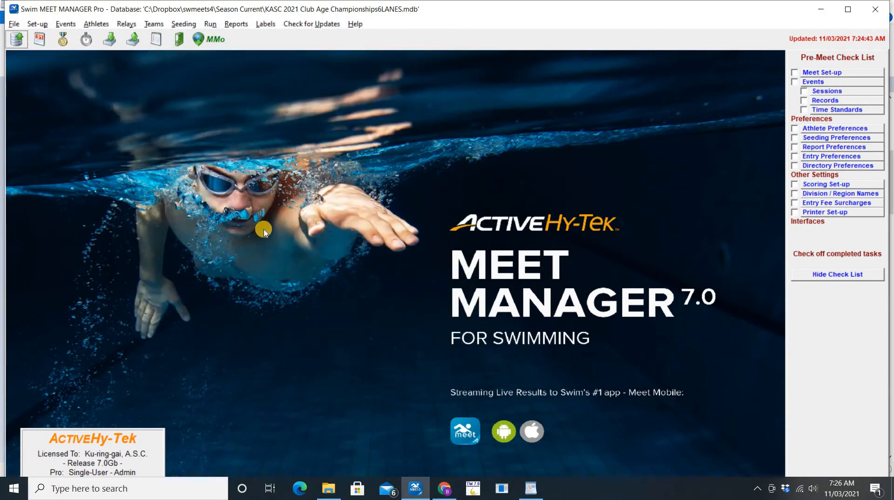
key("alt+Tab")
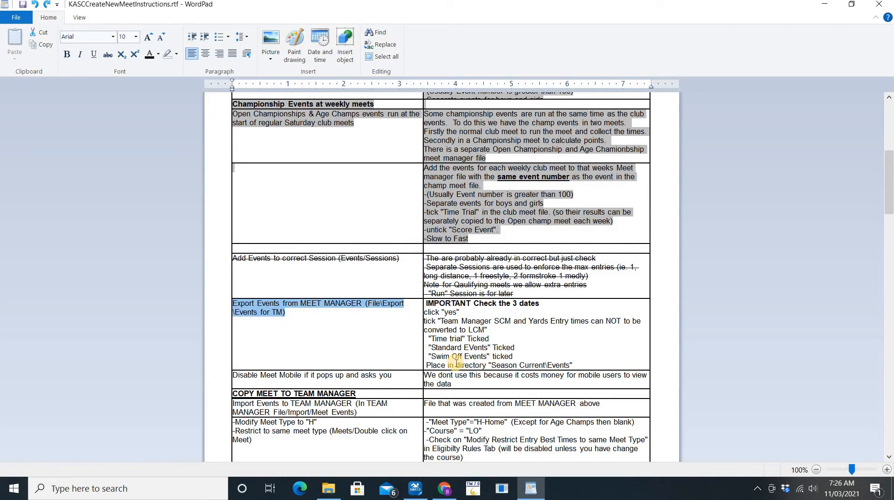
Export the Standard Events for Team Manager as a zip into the Season Current\Events folder
key("alt+Tab")
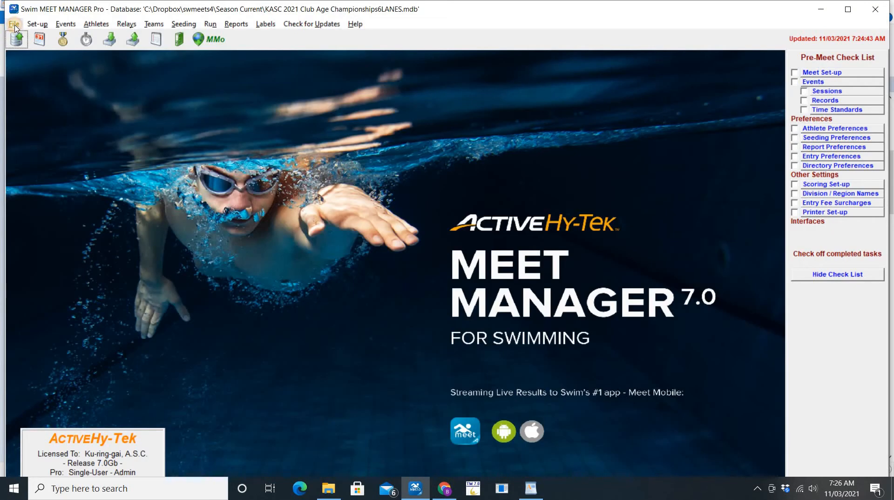
left_click(15, 25)
mouse_move(149, 159)
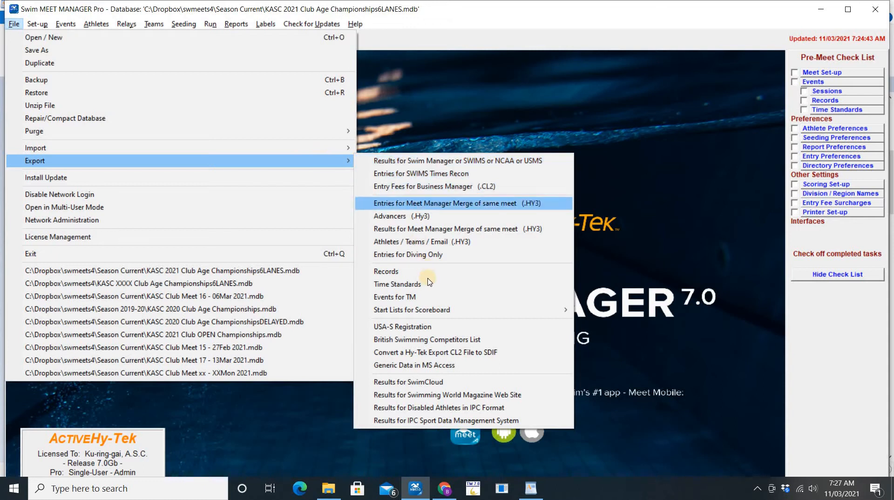
left_click(428, 298)
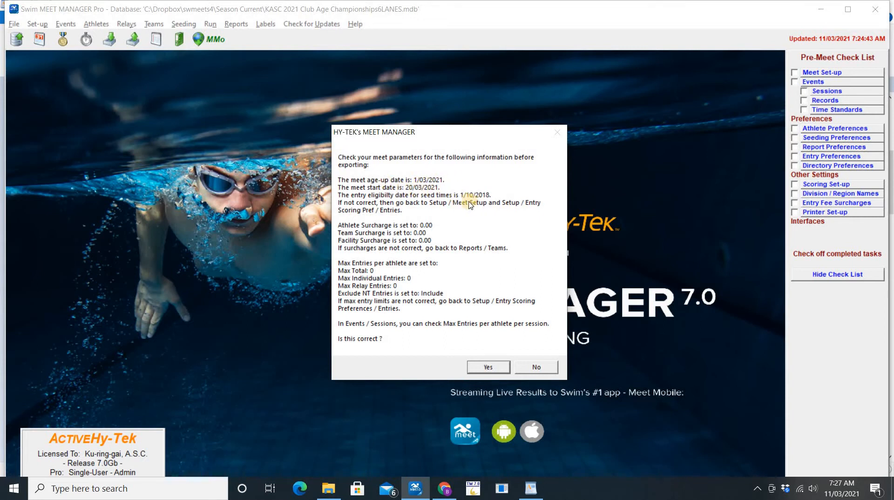
left_click(488, 367)
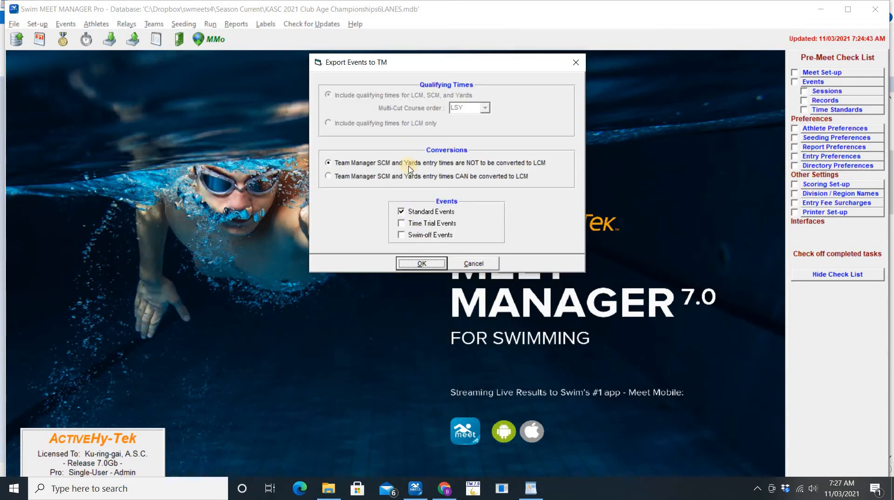
left_click(427, 265)
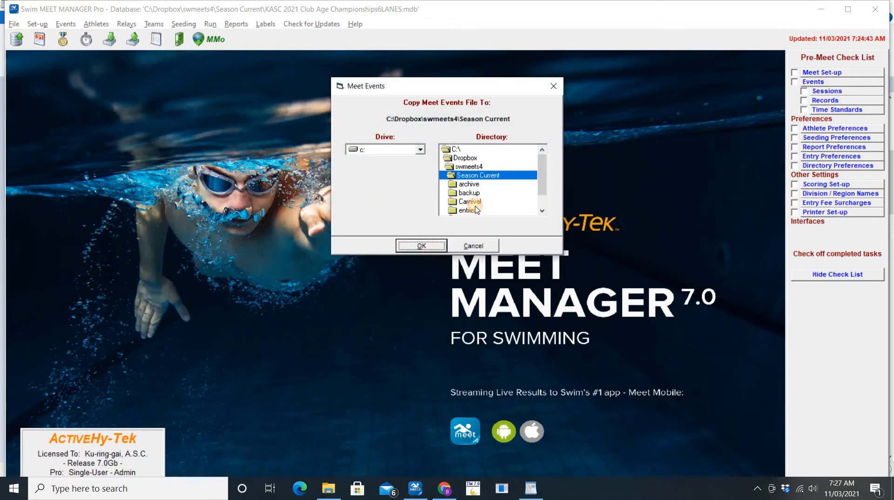
left_click(470, 210)
double_click(468, 201)
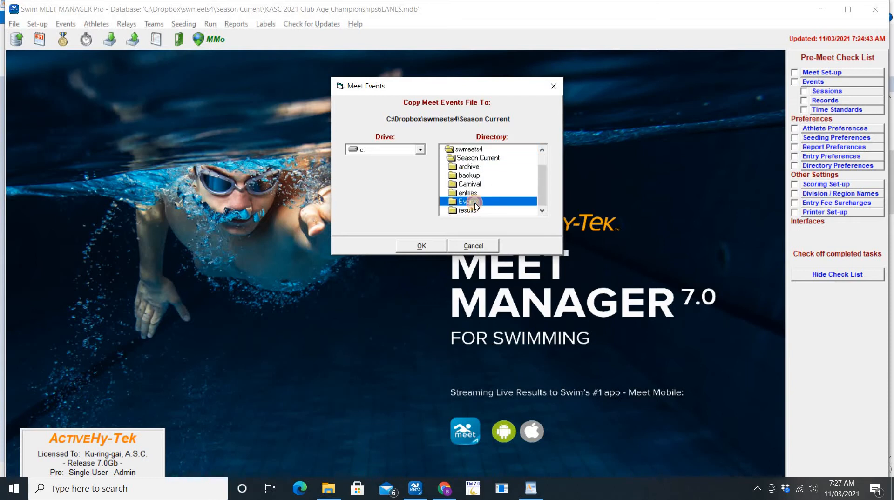
left_click(424, 246)
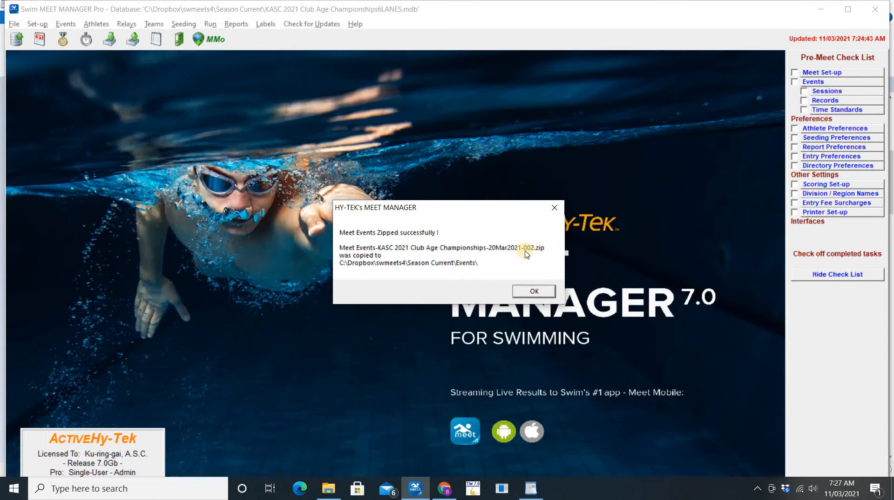
left_click(534, 293)
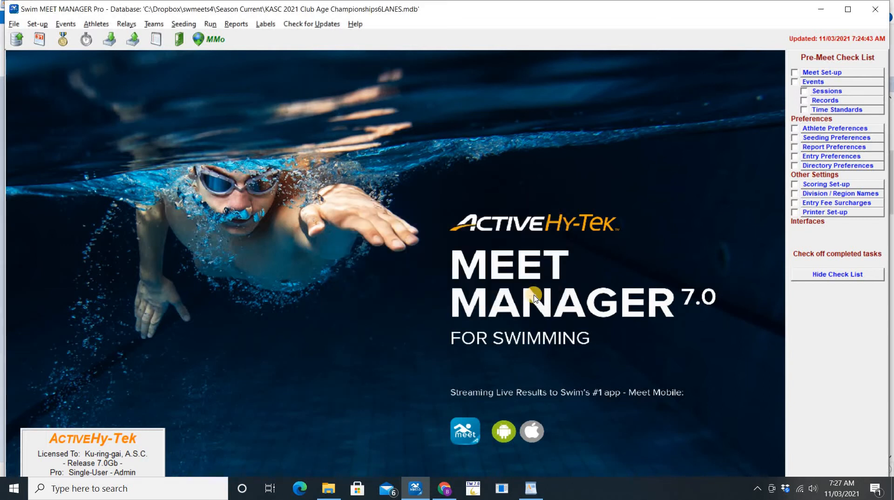
key("alt+Tab")
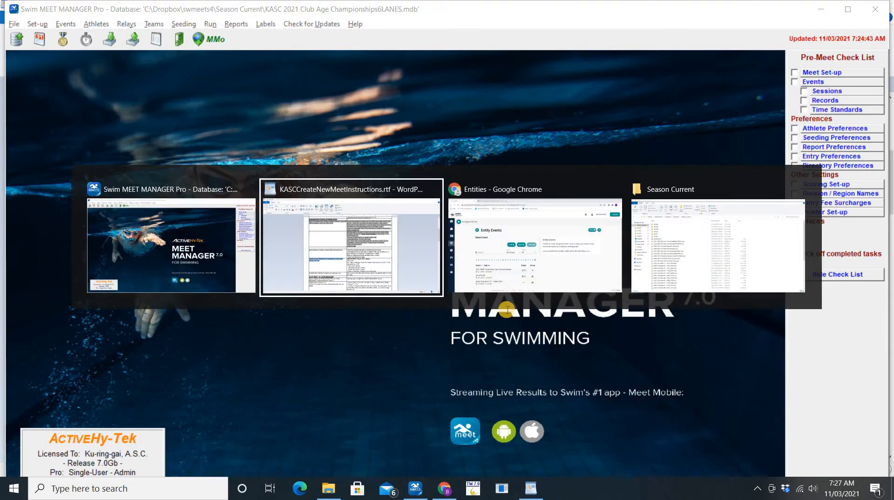
key("Tab")
key("Tab")
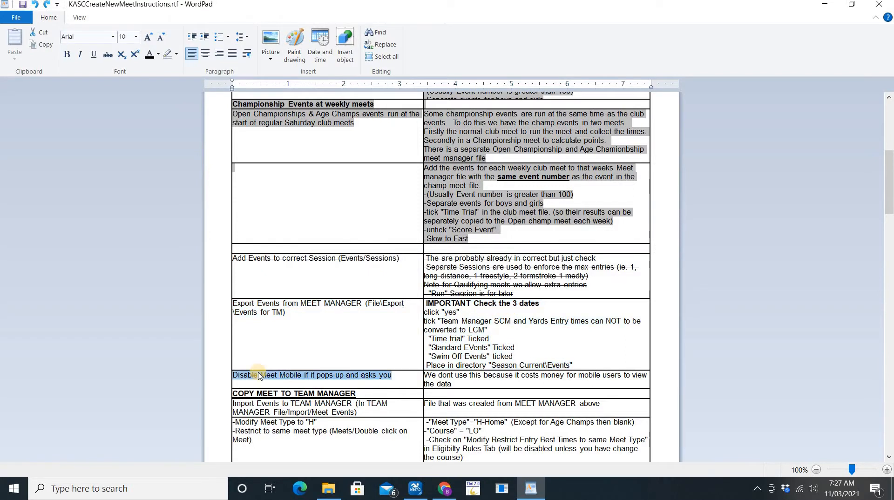
key("Tab")
scroll(453, 365, "down", 5)
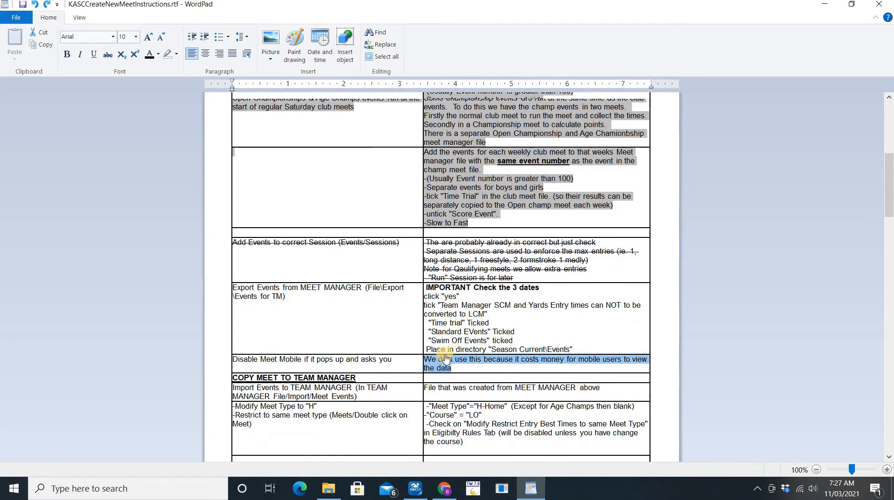
left_click(332, 259)
triple_click(333, 259)
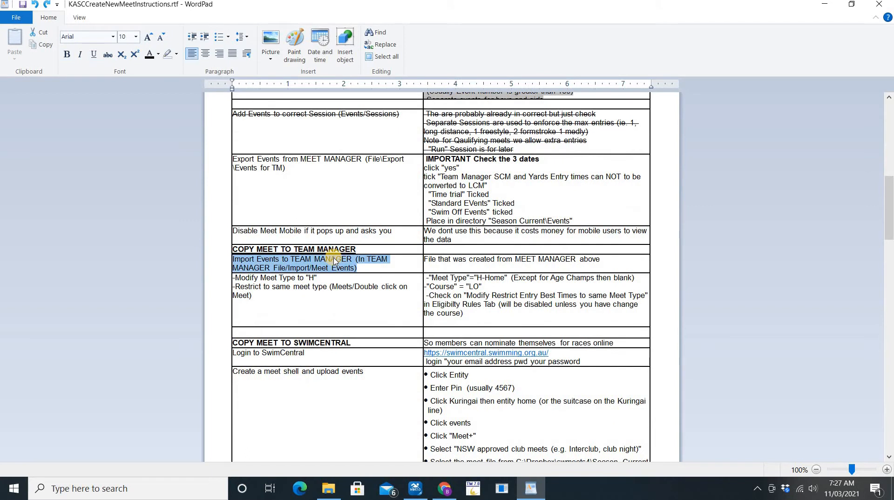
key("alt+Tab")
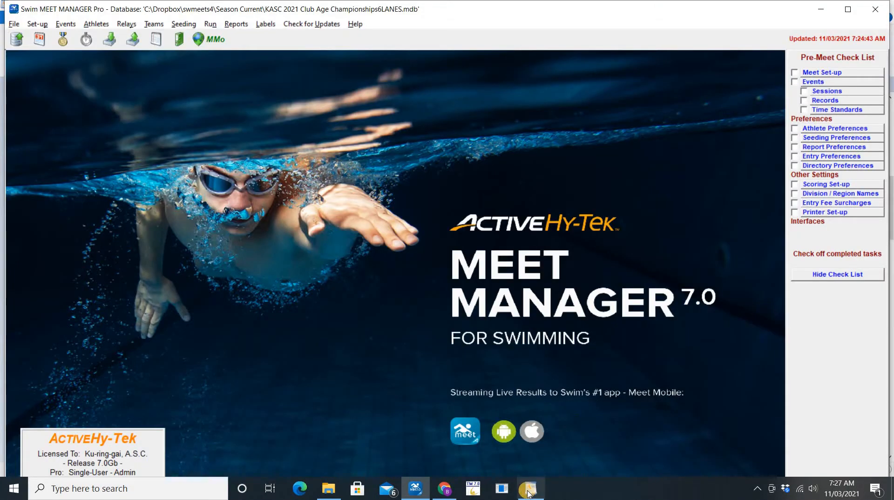
Launch Team Manager as Admin on Kurg.MDB, dismiss Error 20152, and maximize the window
left_click(474, 489)
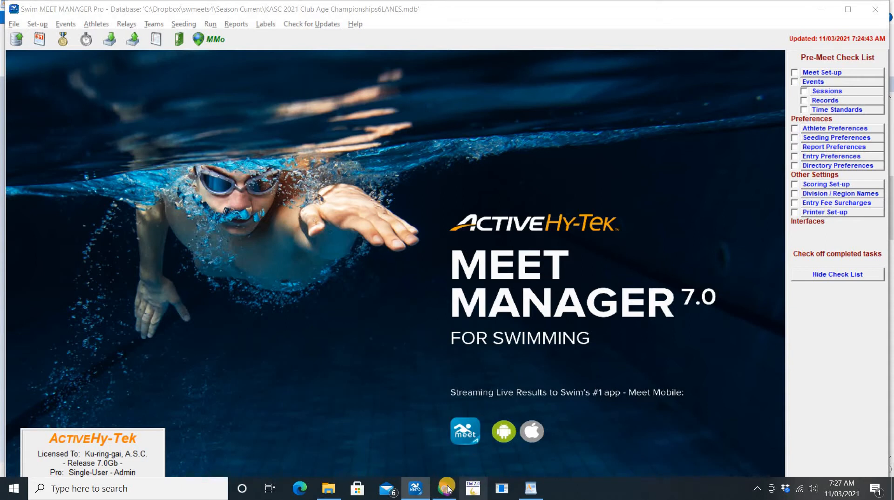
mouse_move(446, 490)
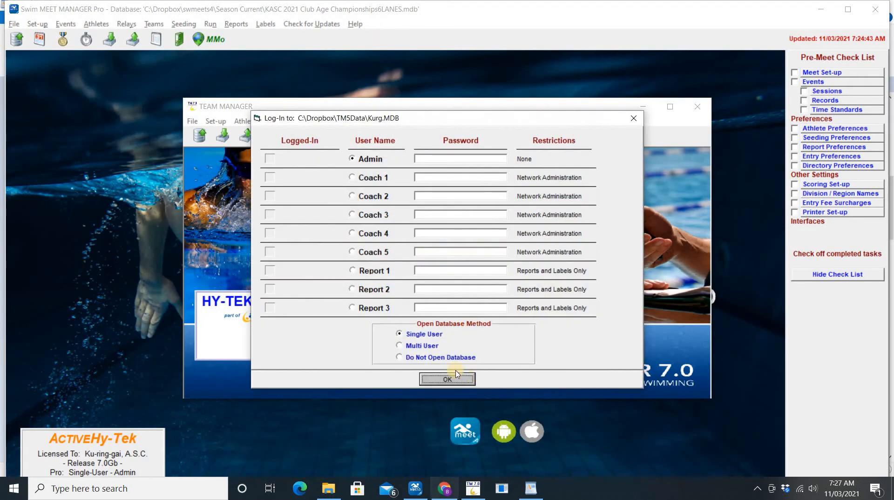
left_click(452, 382)
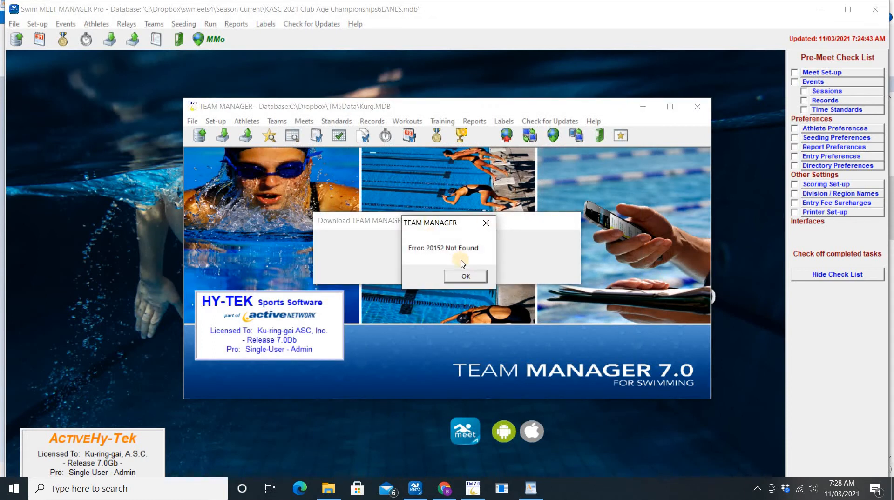
left_click(467, 276)
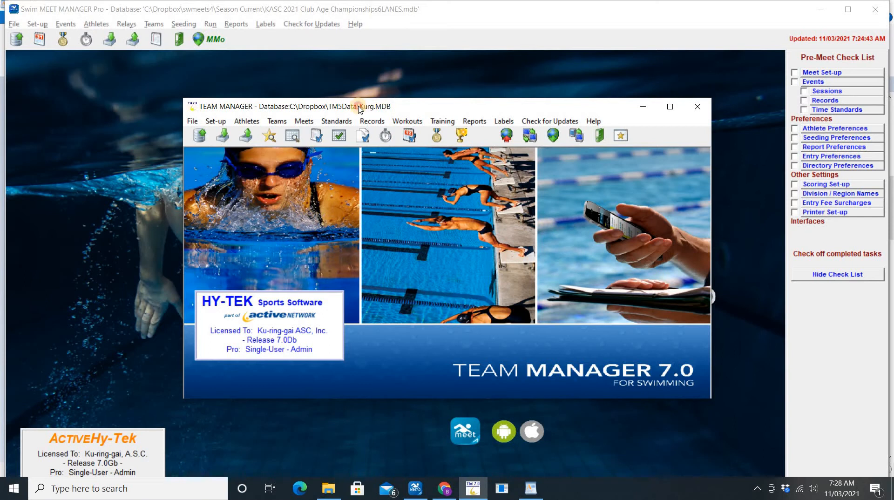
double_click(358, 108)
left_click(9, 18)
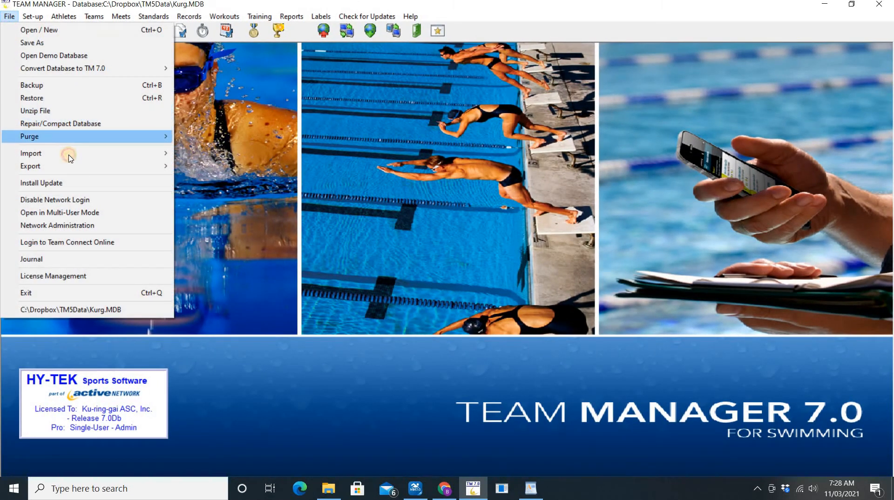
Import Meet Events from the 20Mar2021-002 zip in Events and open the extracted Championships .ev3 file
mouse_move(66, 153)
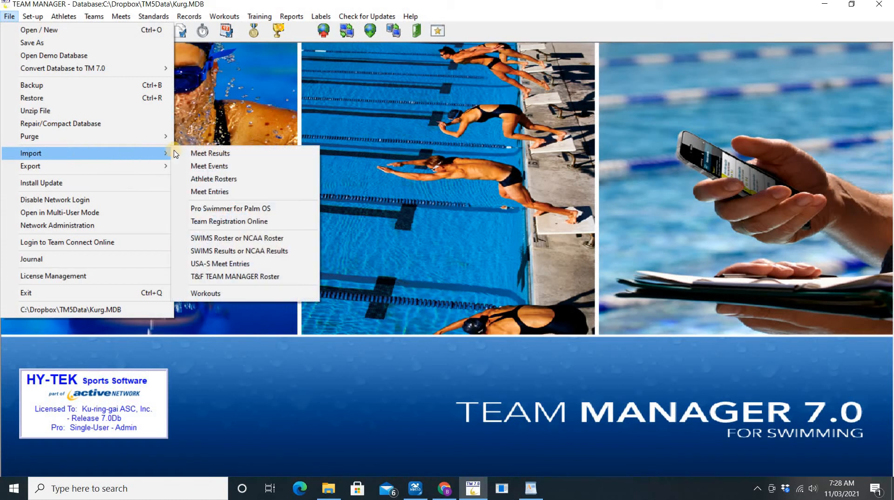
left_click(215, 167)
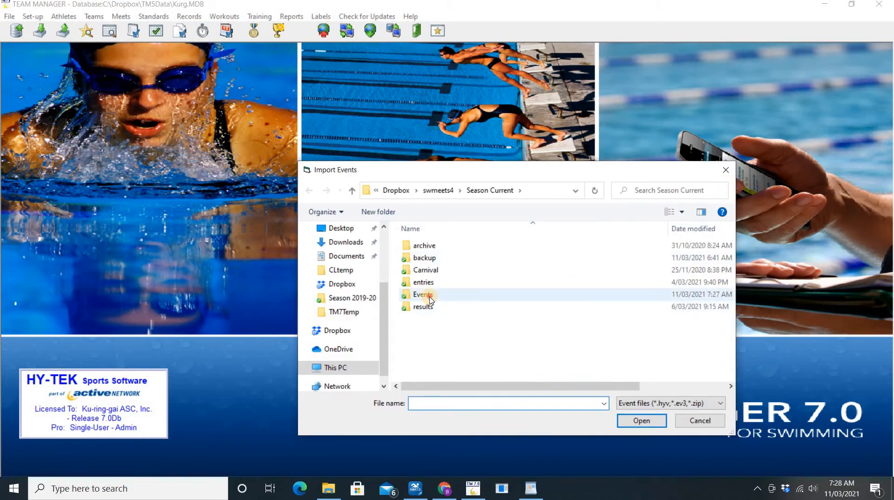
double_click(430, 301)
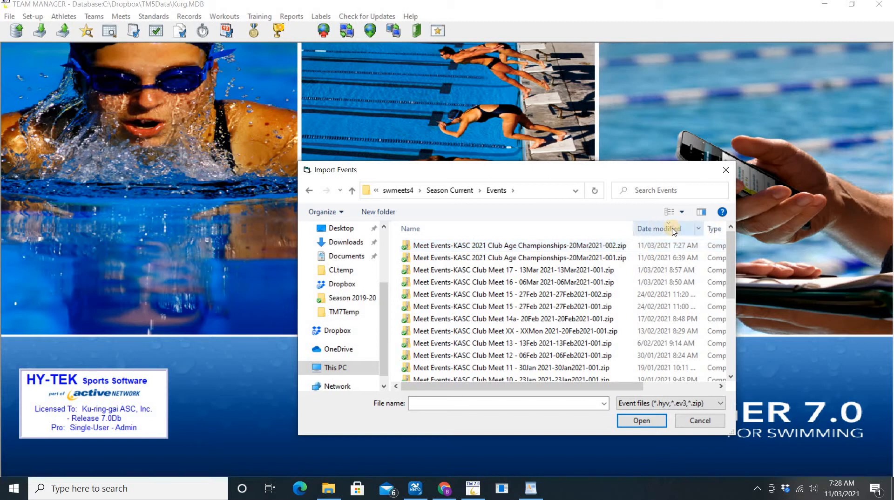
double_click(565, 249)
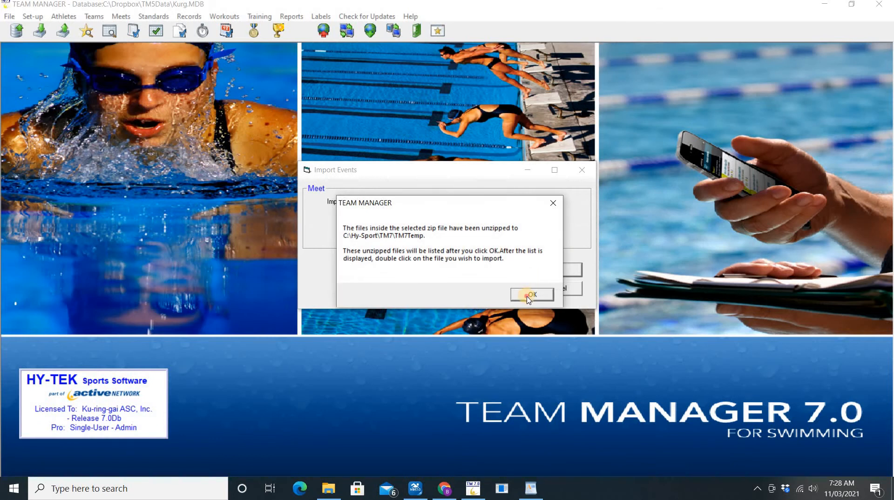
left_click(530, 295)
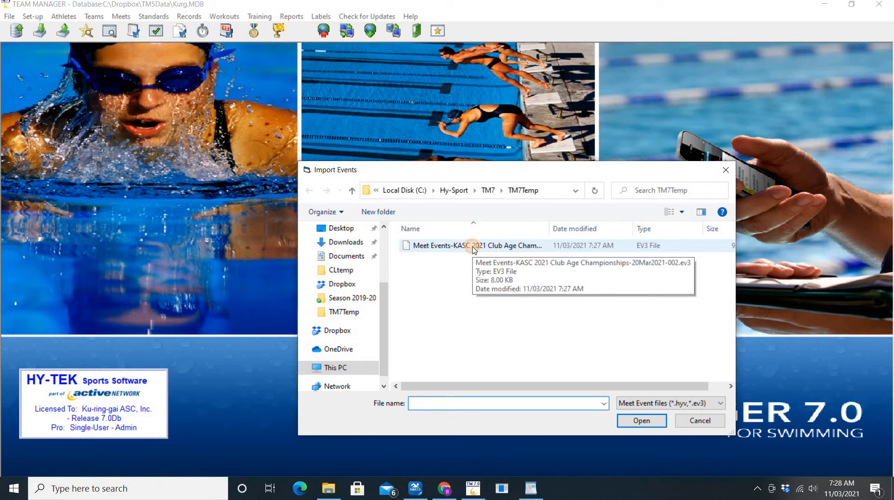
double_click(473, 247)
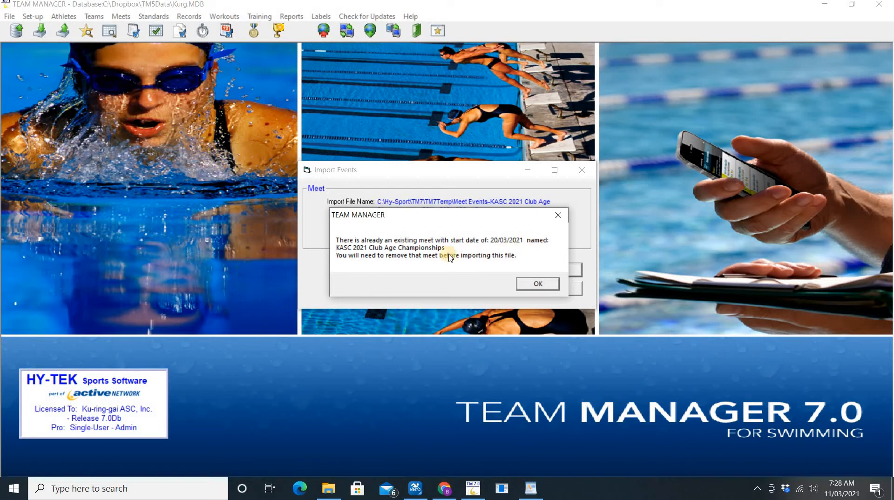
Delete the old KASC 2021 Club Age Championships meet from the Meet Browser and close it
left_click(537, 285)
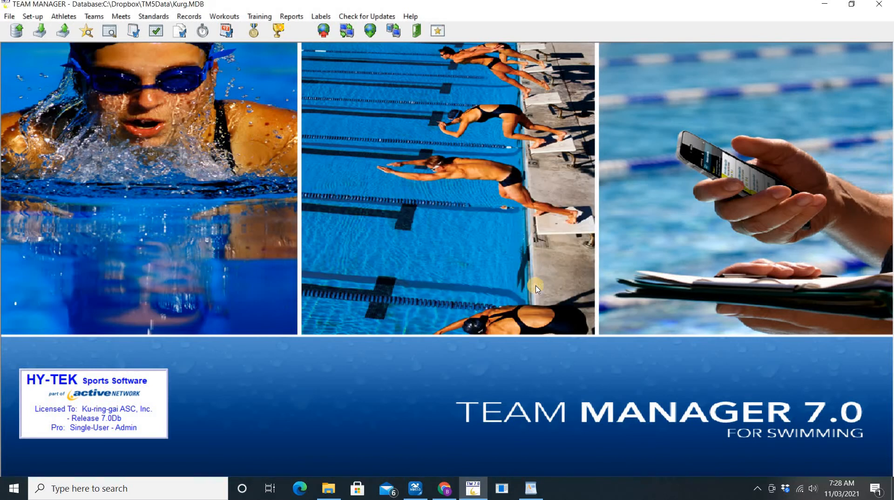
left_click(121, 17)
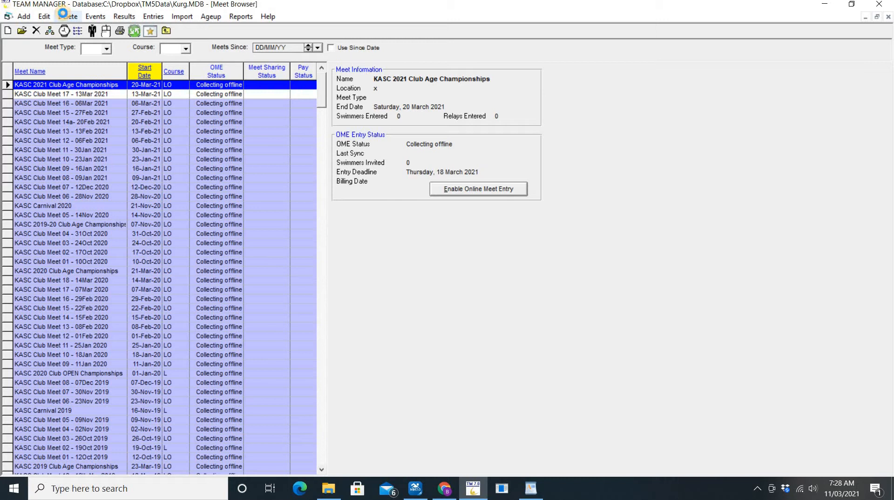
left_click(70, 18)
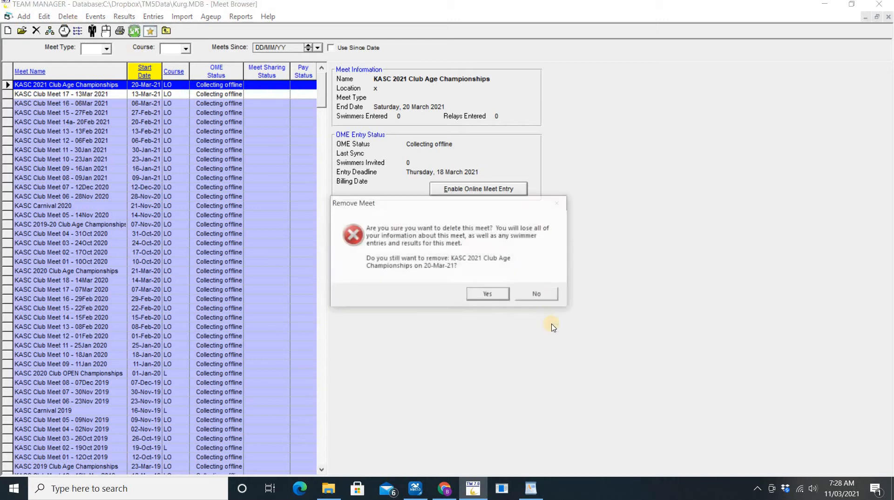
left_click(488, 295)
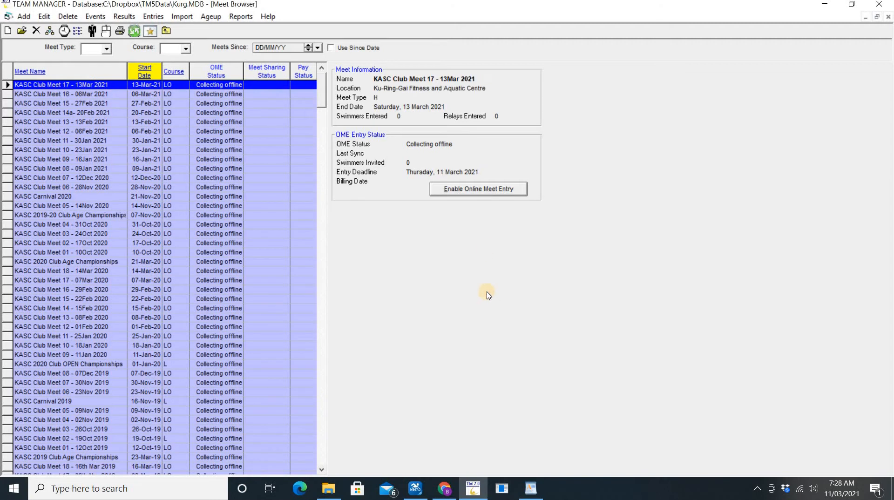
left_click(892, 19)
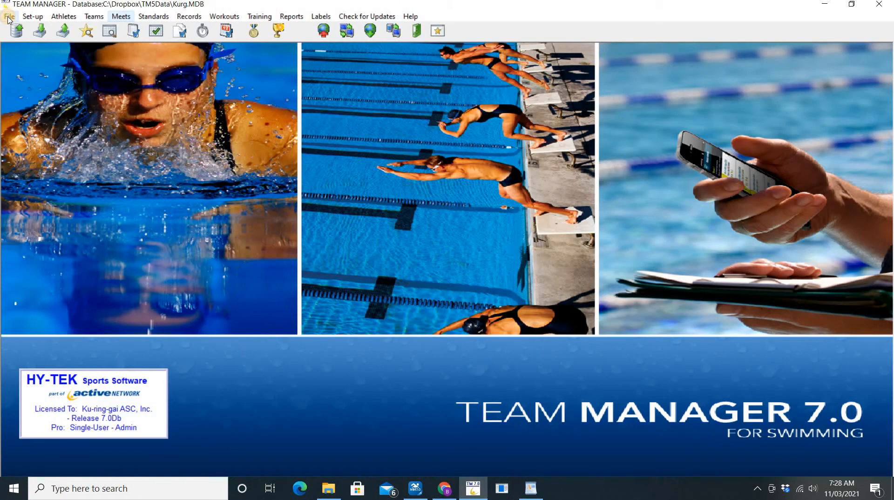
Import the 114 championship events from the -002 zip's extracted .ev3 file in Season Current\Events
left_click(9, 17)
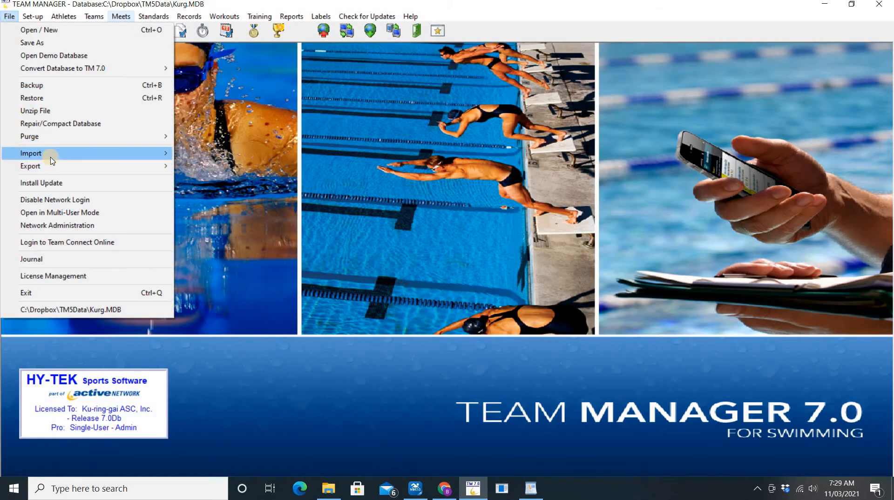
mouse_move(50, 158)
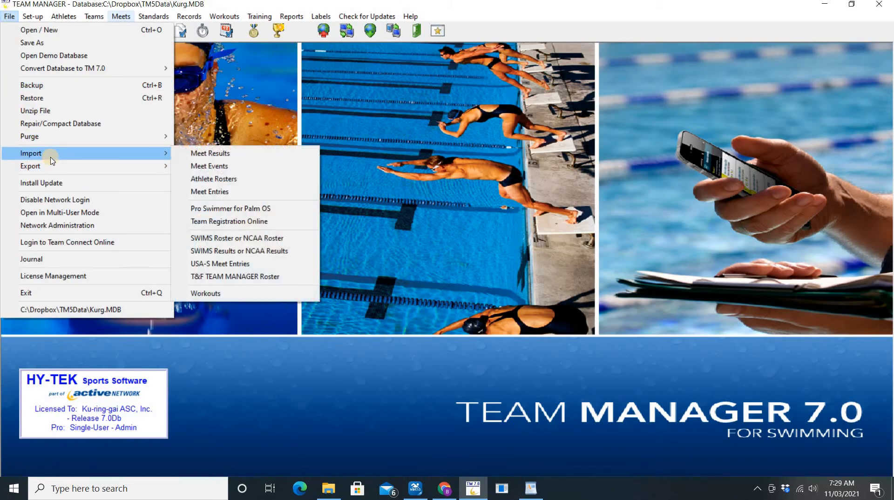
left_click(206, 170)
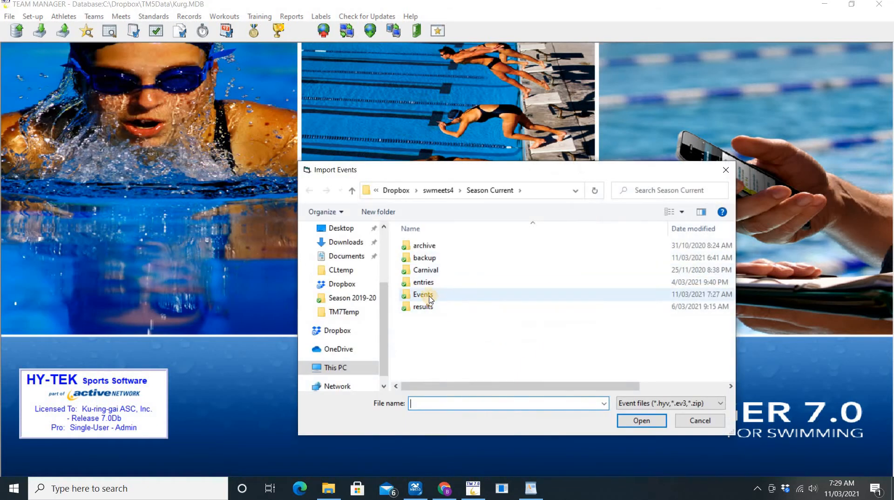
double_click(423, 295)
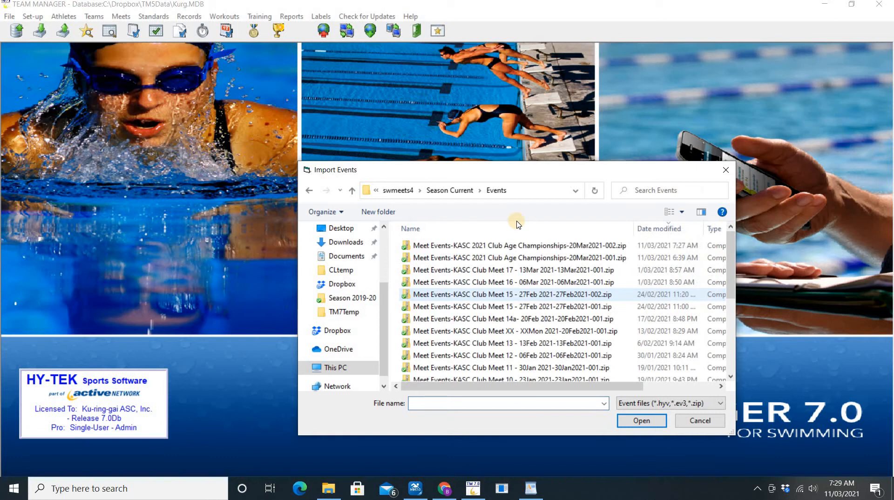
double_click(518, 247)
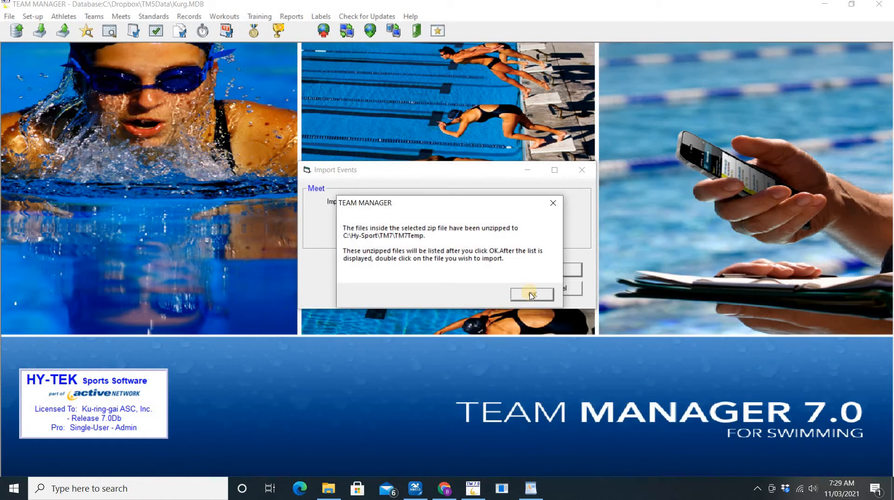
left_click(533, 296)
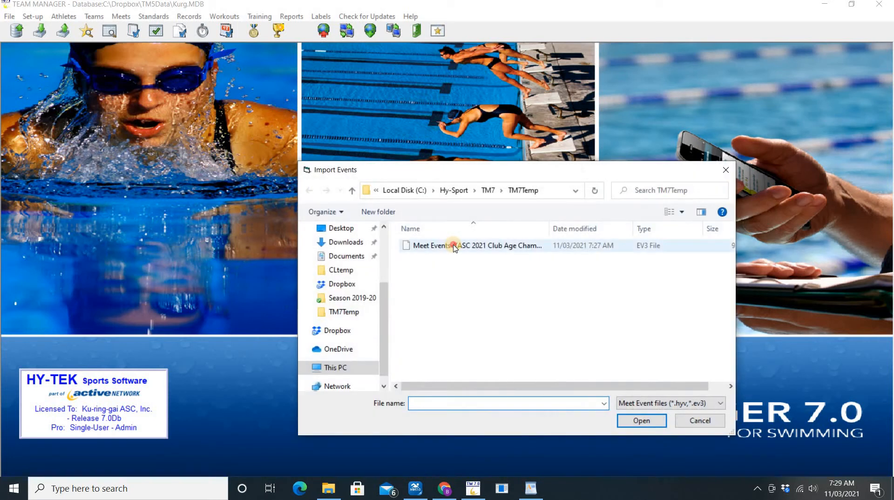
double_click(452, 247)
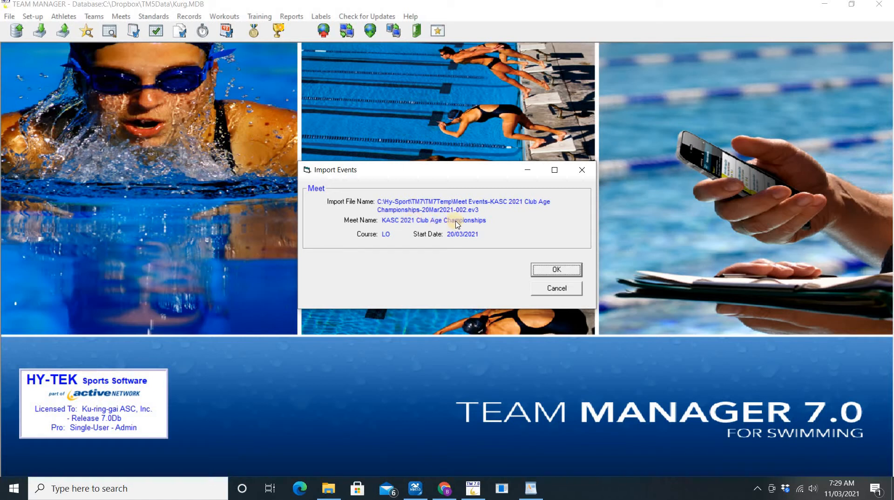
left_click(558, 272)
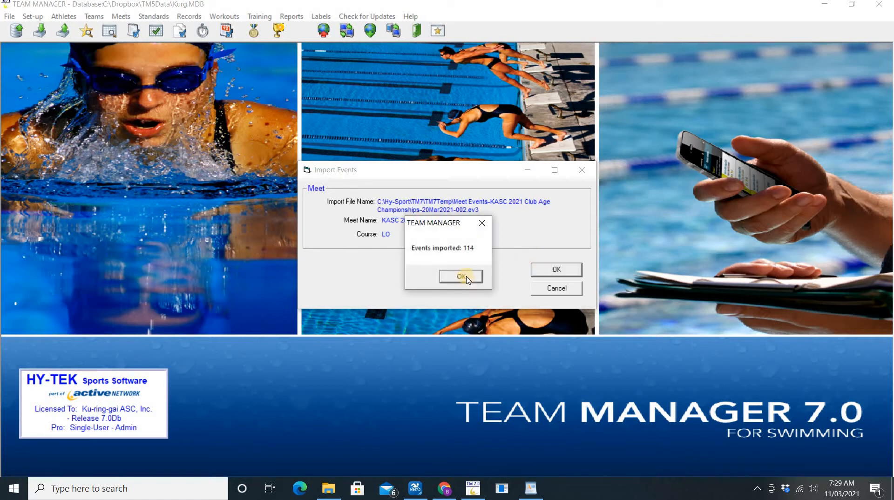
left_click(462, 276)
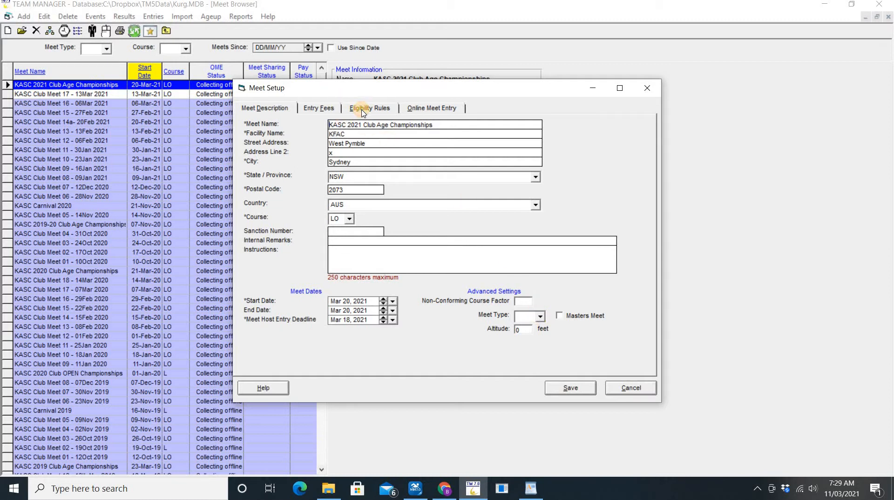
Check the eligibility rules (age-up Mar 01, 2021; times since Oct 01, 2018) and save the meet setup
left_click(363, 111)
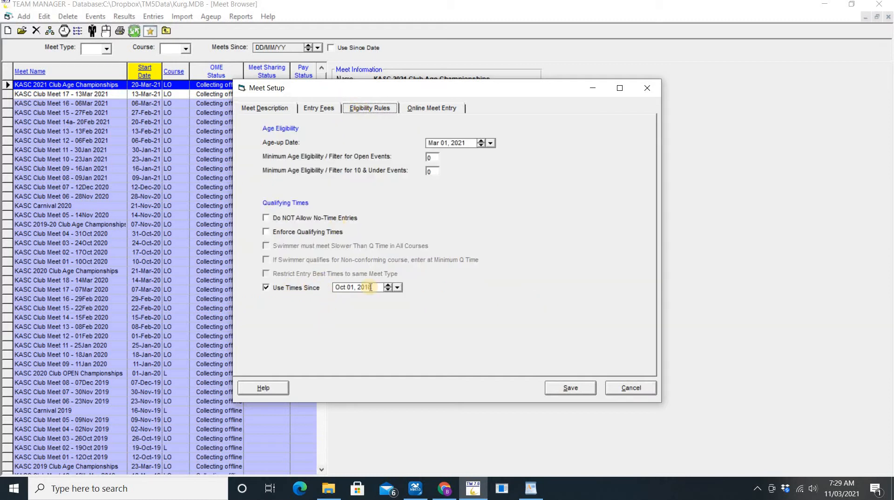
left_click(571, 389)
key("alt+Tab")
key("alt+Tab")
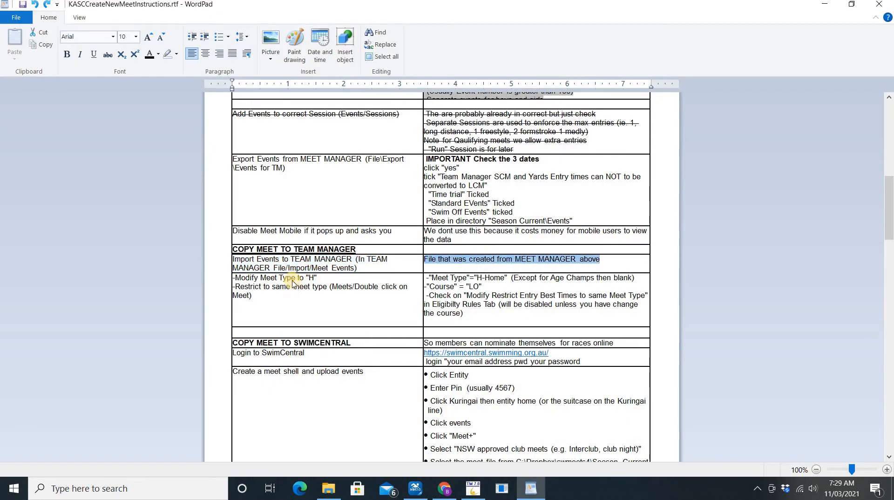
Highlight the instructions to modify the meet type and restrict entry times
triple_click(293, 283)
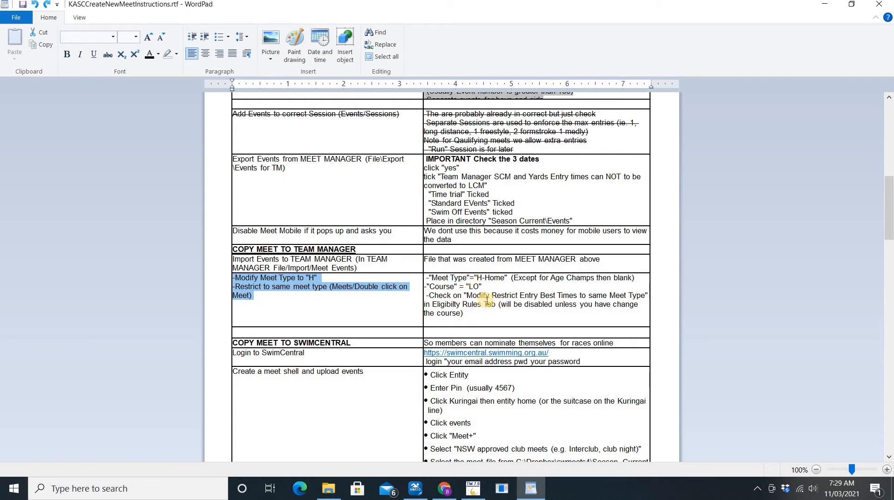
left_click_drag(467, 296, 567, 300)
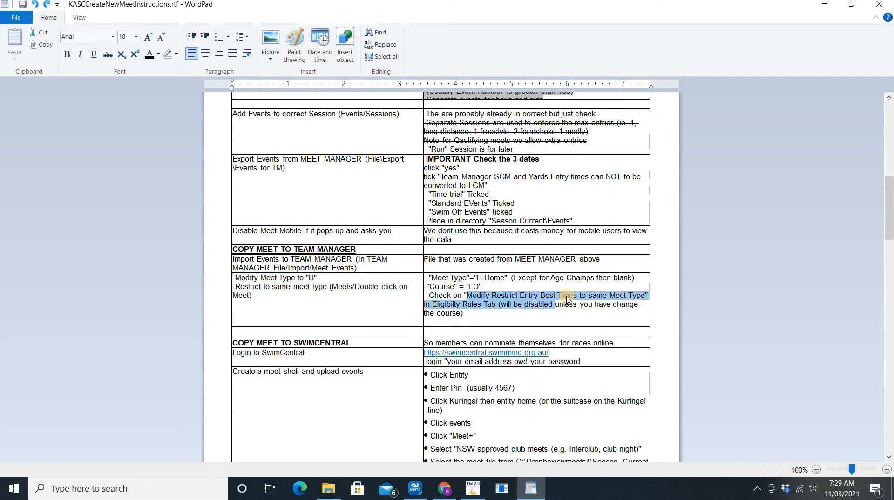
double_click(617, 296)
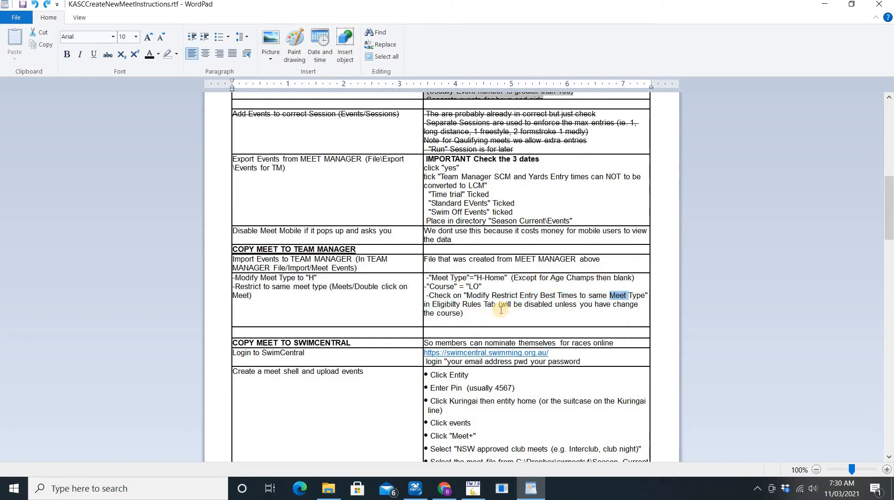
key("alt+Tab")
key("alt+Tab")
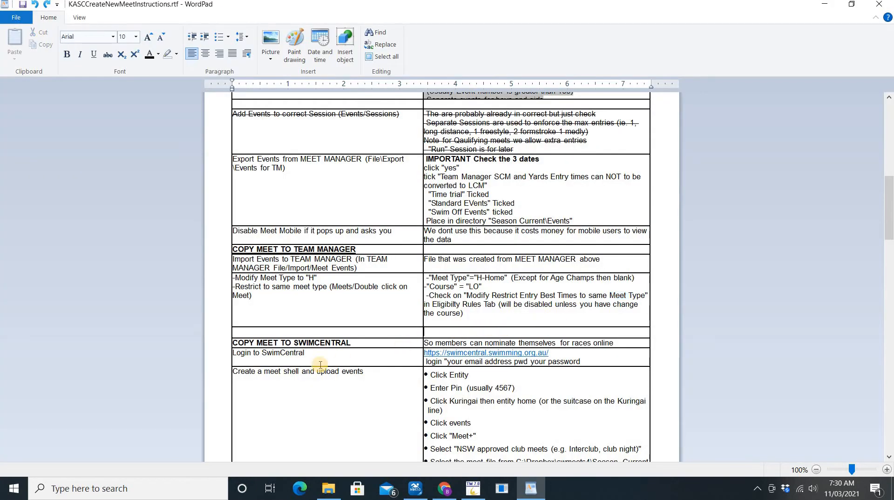
Highlight the COPY MEET TO SWIMCENTRAL section and open its swimcentral.swimming.org.au login link
left_click_drag(234, 343, 356, 344)
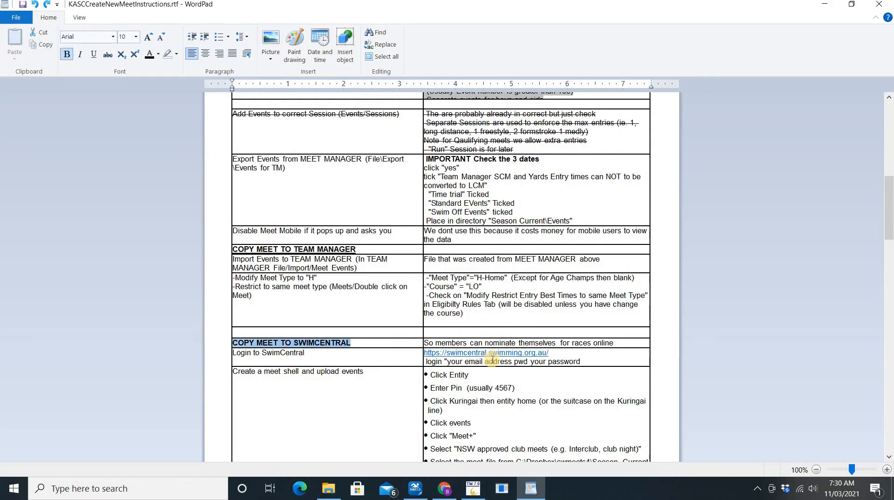
key("Tab")
key("Tab")
key("Tab")
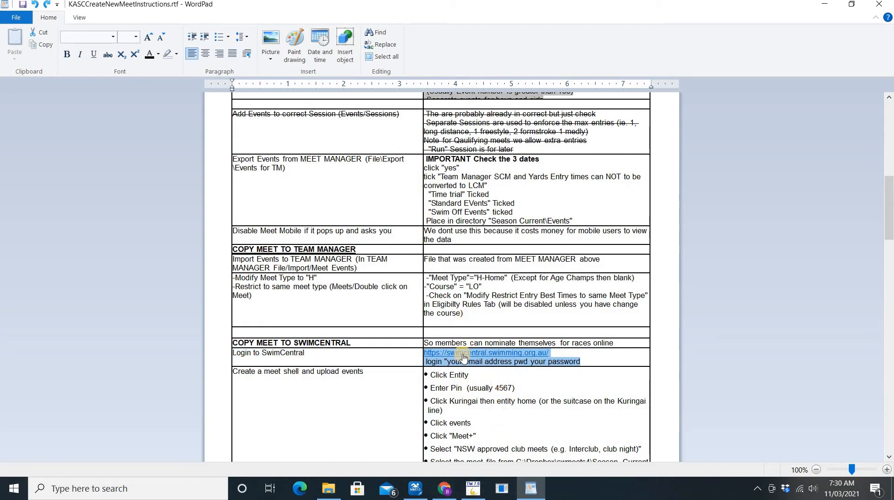
left_click(445, 488)
left_click(460, 356)
left_click(460, 356)
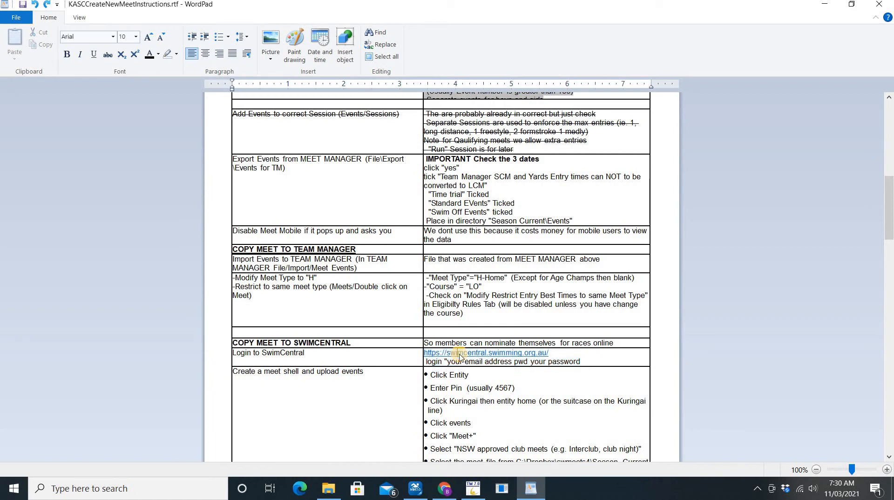
left_click(449, 274)
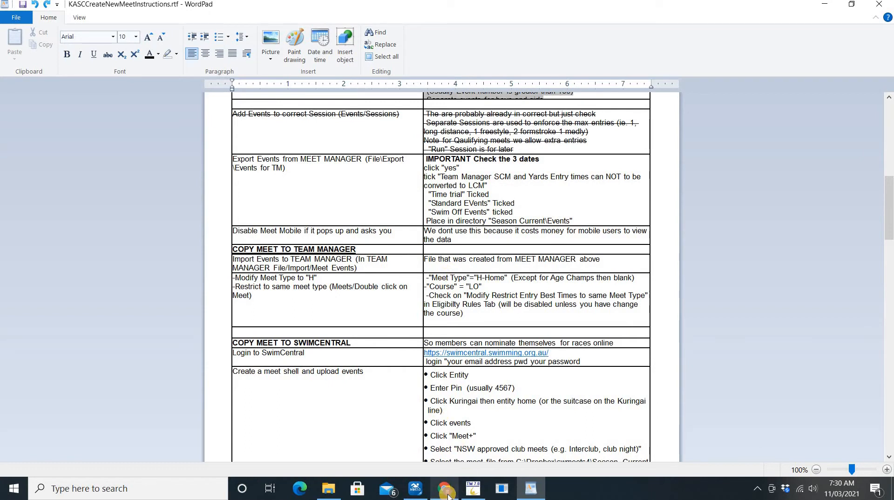
mouse_move(447, 496)
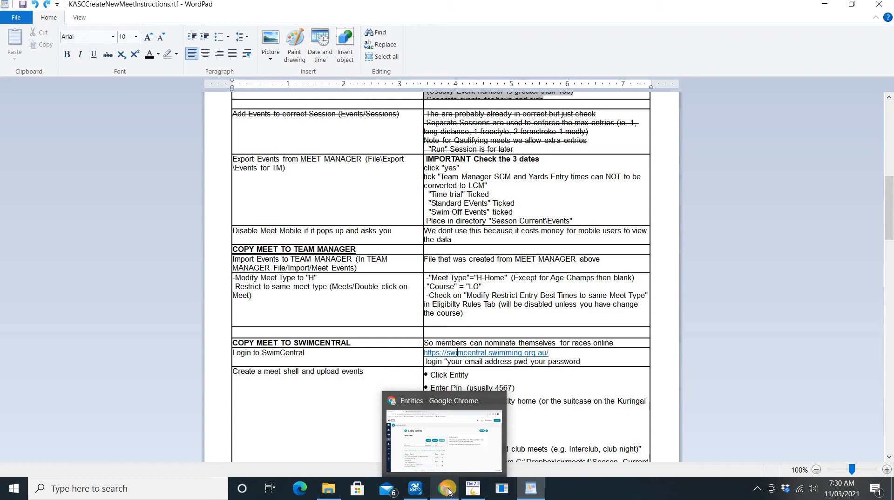
Enter the Swim Central administration area with the administrator PIN and dismiss the save-password prompt
left_click(456, 464)
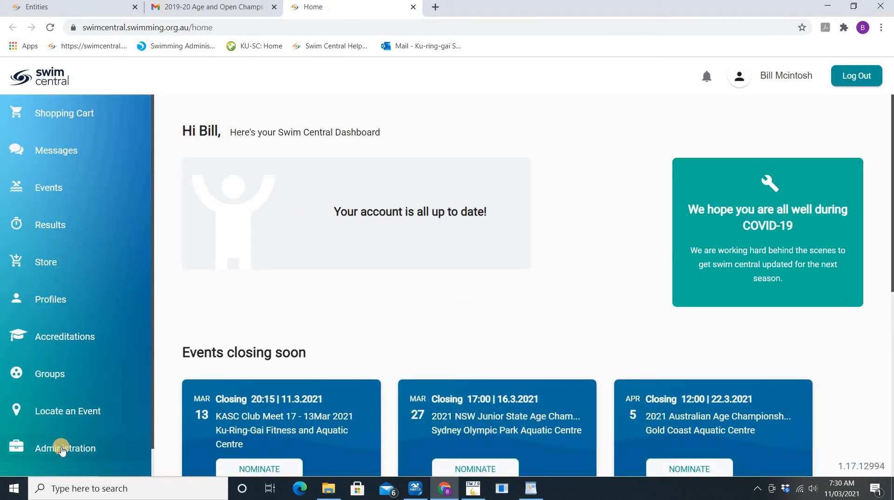
left_click(62, 449)
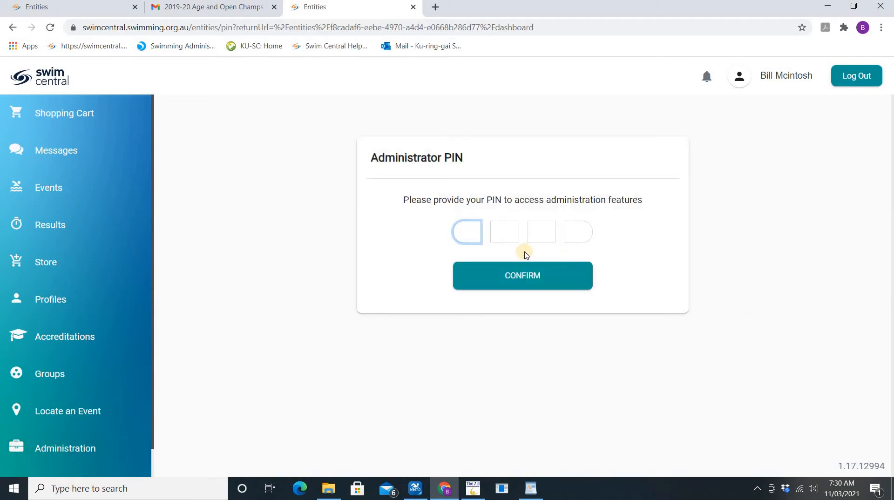
type("1234")
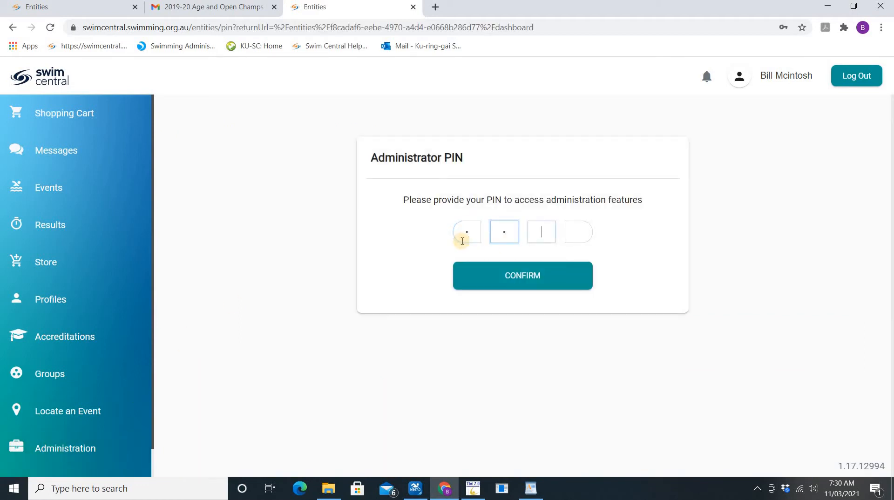
left_click(538, 277)
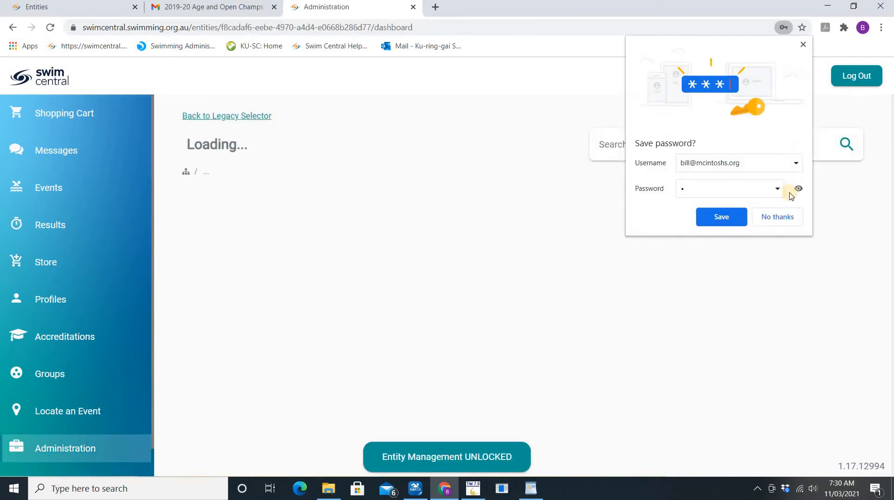
left_click(775, 217)
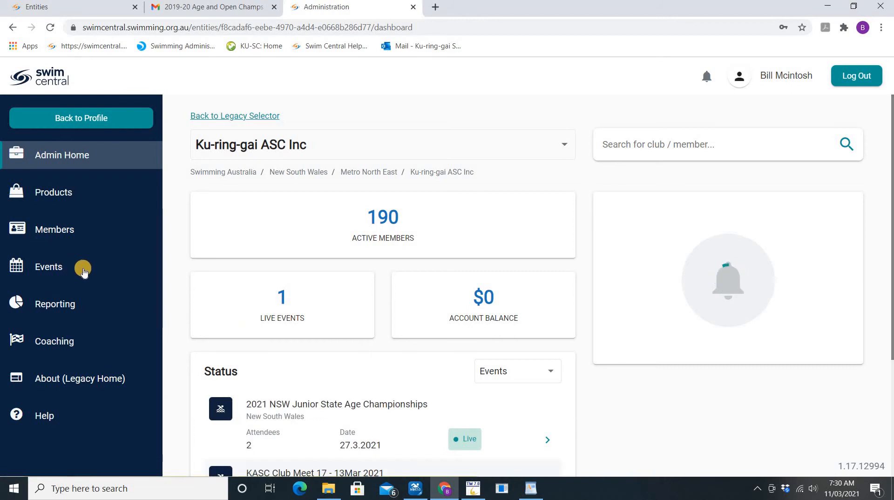
Start a new meet at Ku-Ring-Gai Fitness and Aquatic Centre as an NSW approved club meet
left_click(49, 268)
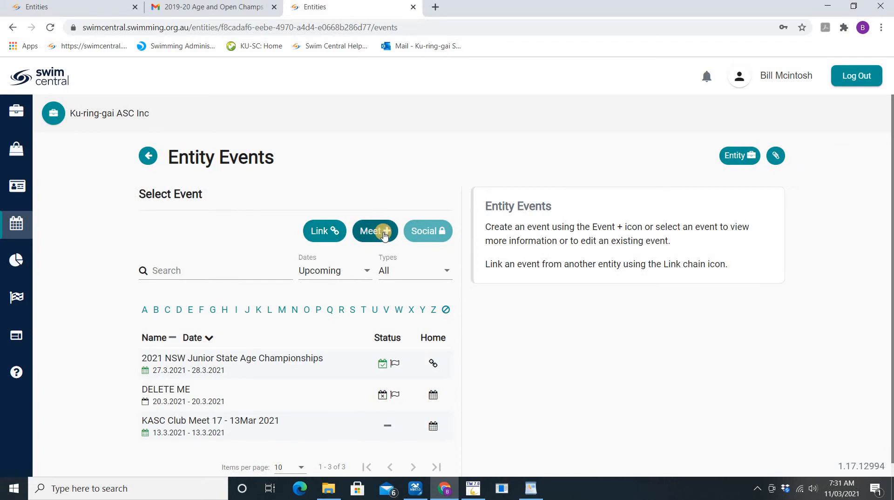
left_click(383, 235)
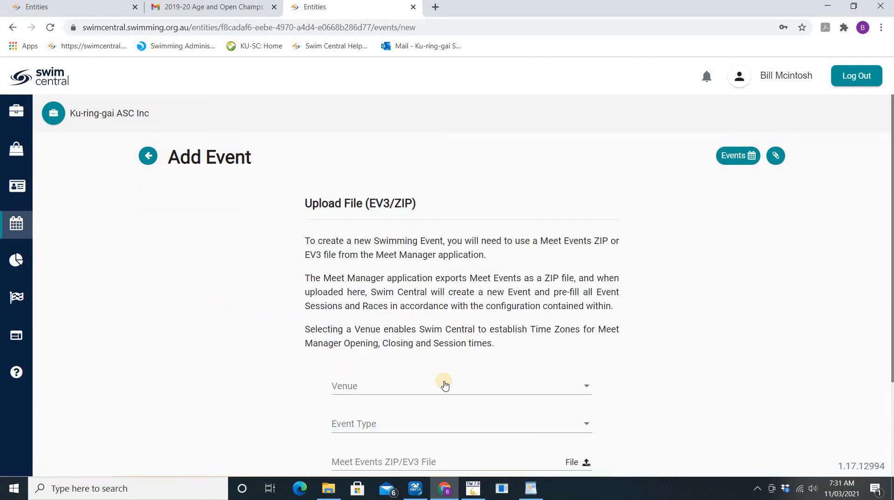
left_click(418, 388)
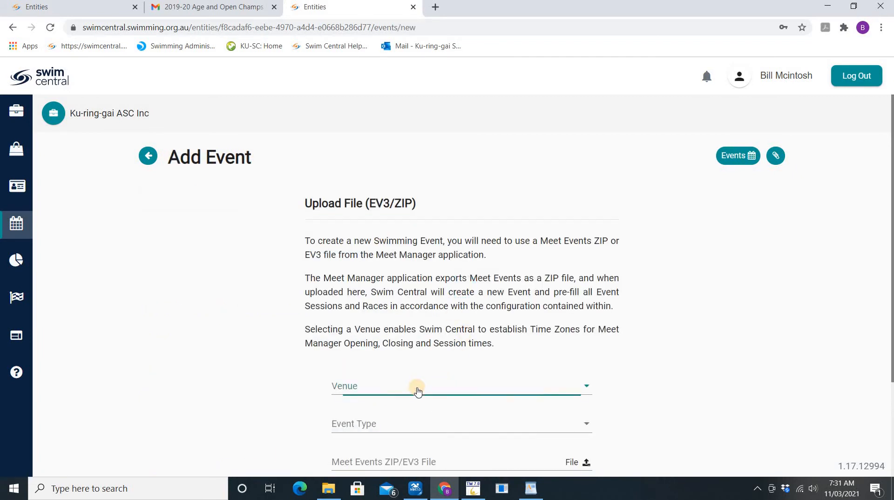
left_click(390, 429)
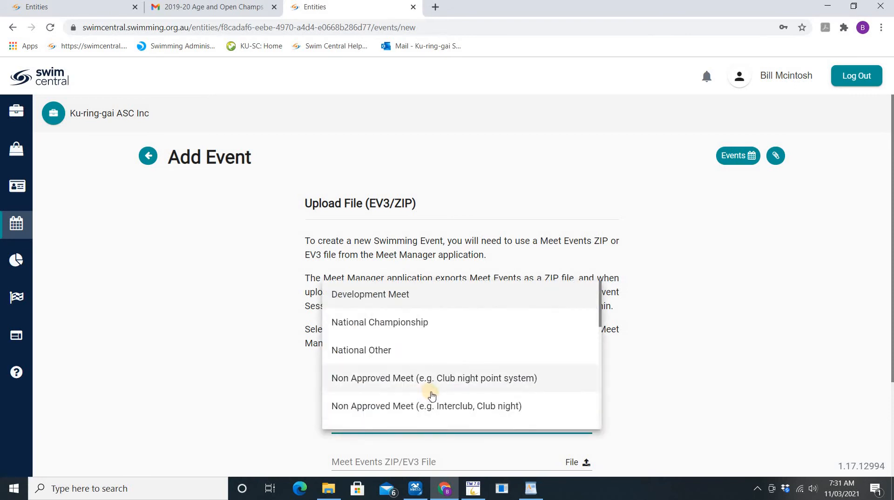
scroll(419, 387, "down", 1)
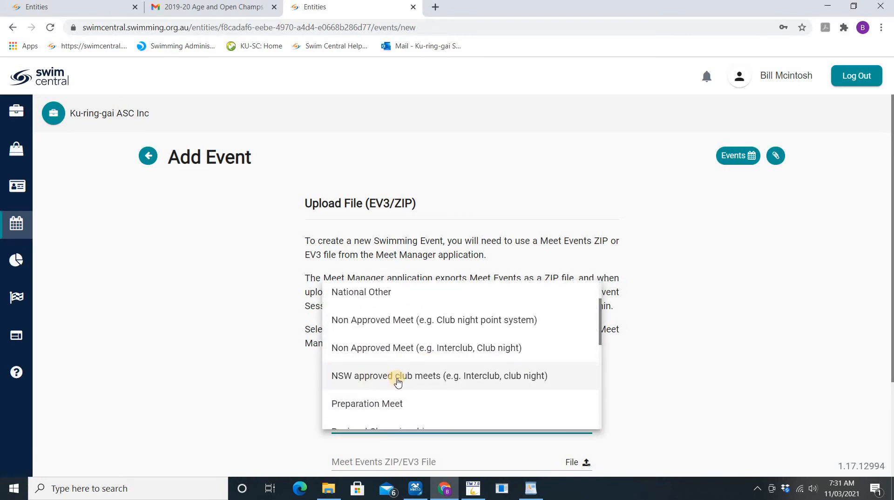
left_click(397, 381)
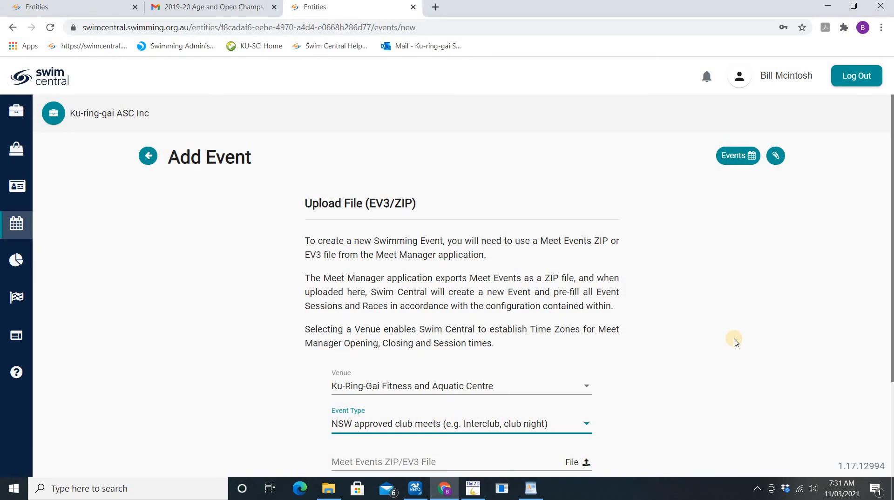
Attach the 20Mar2021-002 championship events zip and upload it
scroll(735, 341, "down", 3)
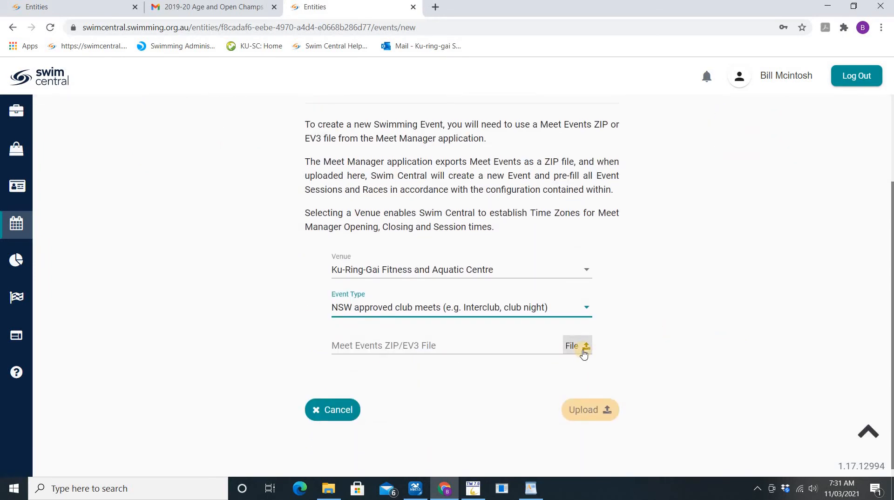
left_click(583, 353)
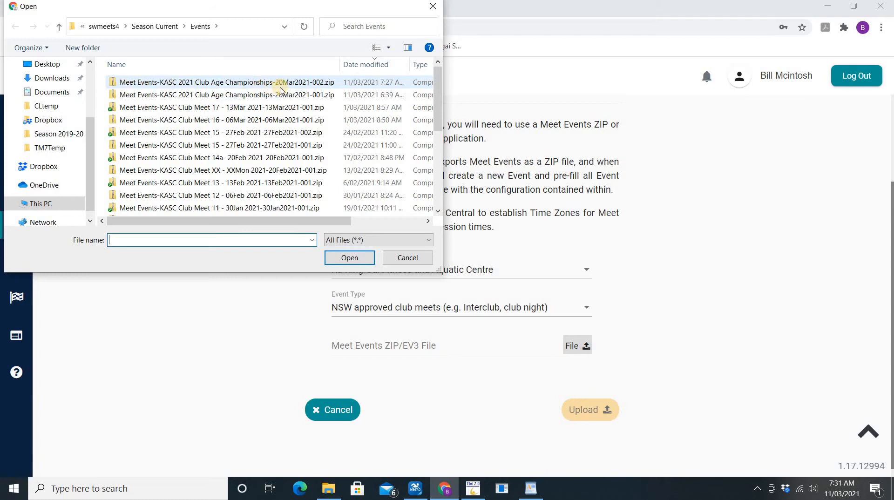
double_click(300, 85)
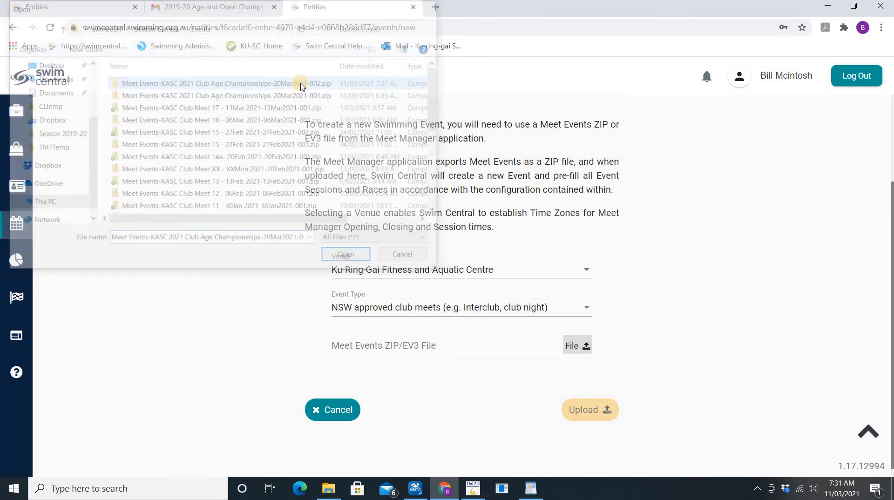
left_click(598, 416)
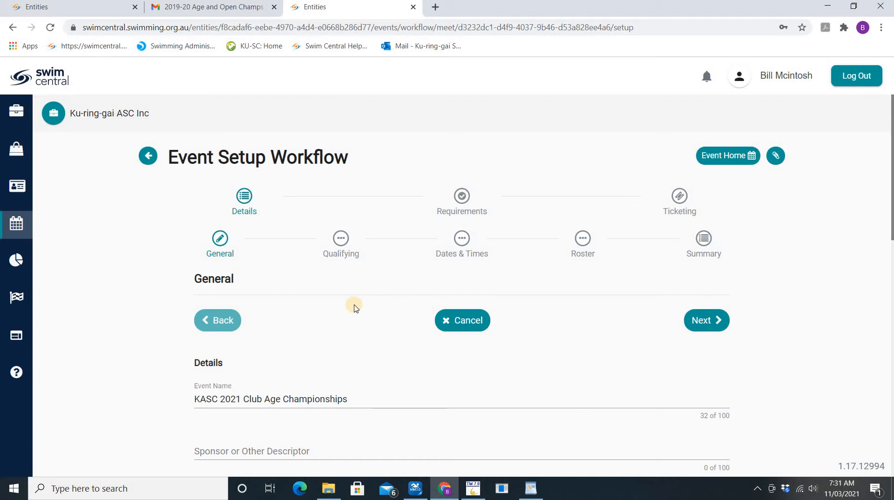
Write the description: entries unlimited, medals for 1st–3rd, trophies on 8, 6, 4 points
scroll(354, 307, "down", 5)
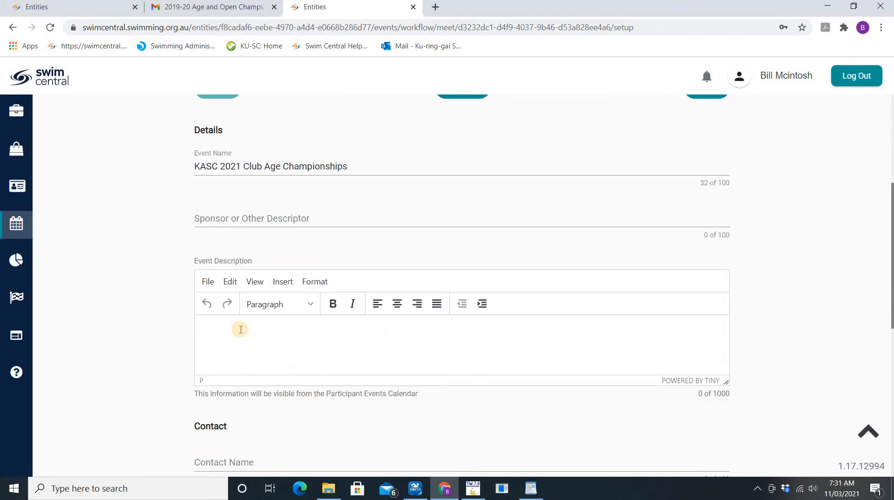
left_click(240, 329)
type("You may ")
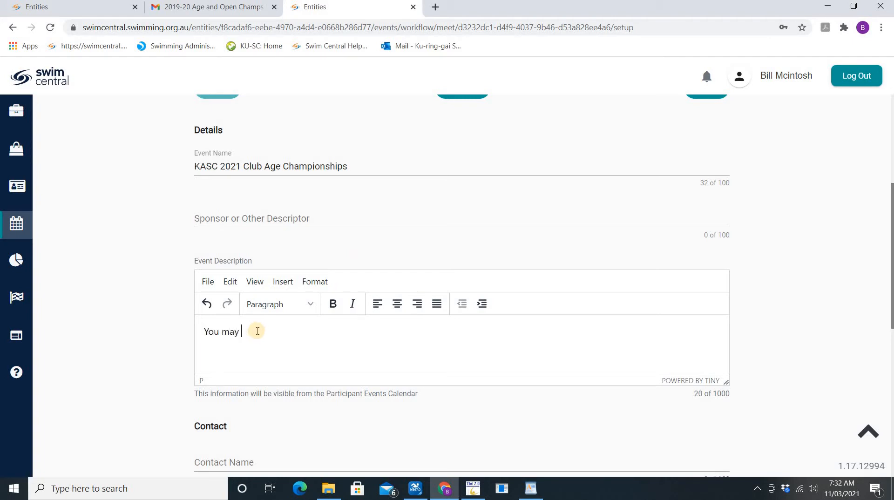
type("enter as many events as you like.")
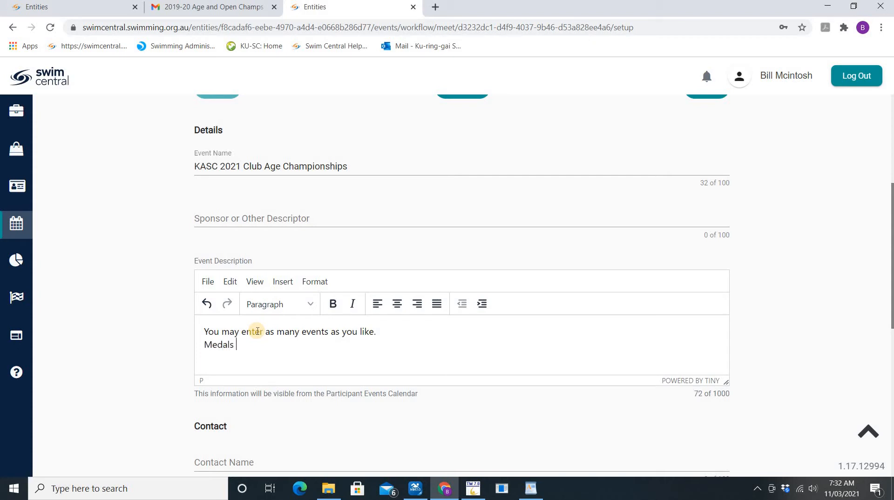
type("area awarded for 1st, 2nd & 3rd")
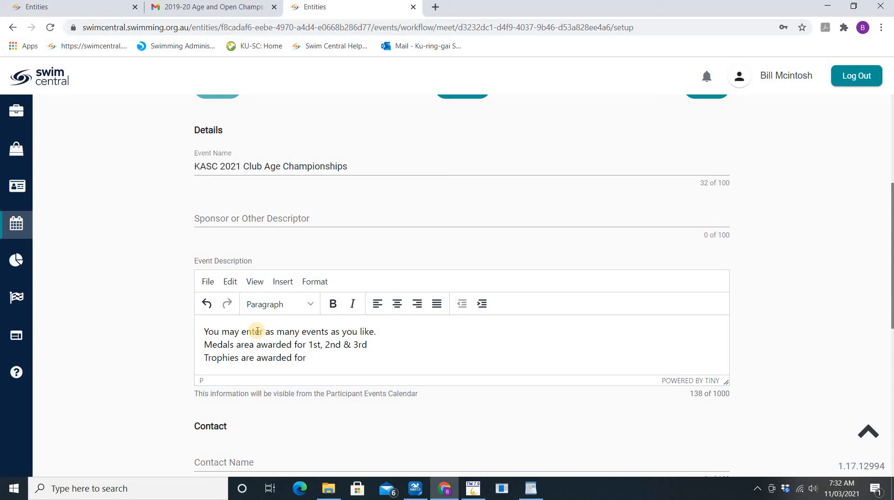
type("the most medals via a poi")
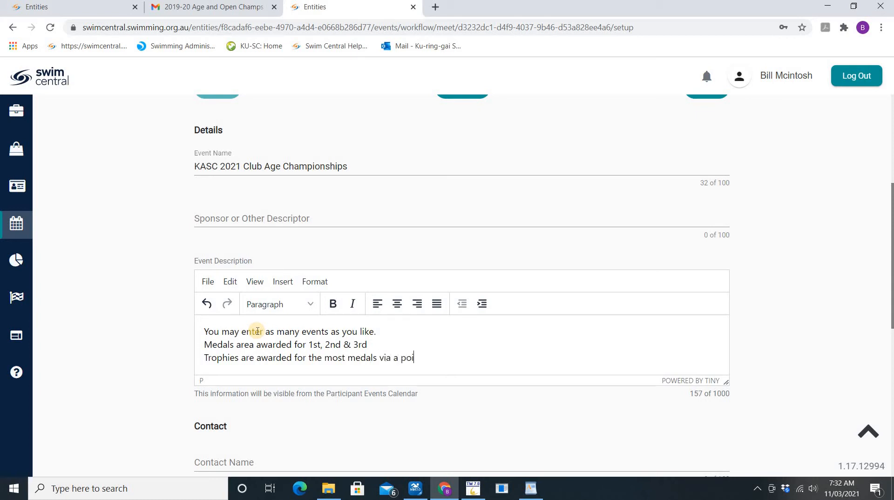
type("nts system 8points for 1st")
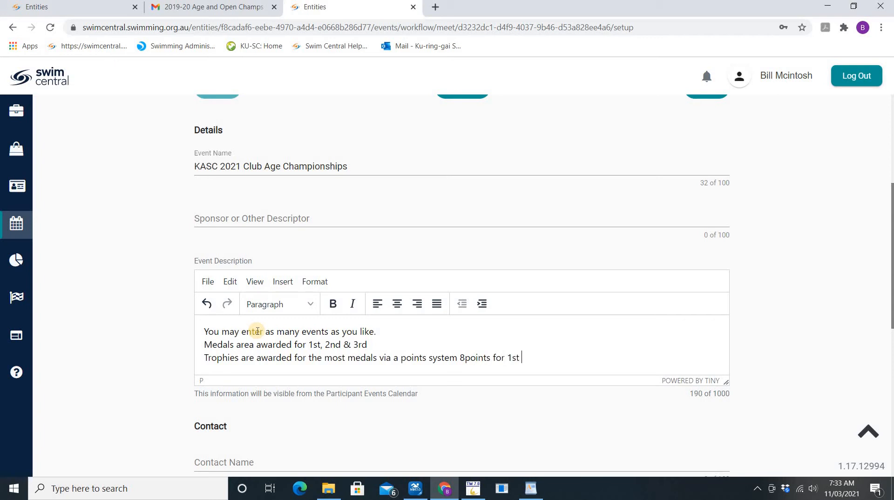
type(" , 6, 4")
key("BackSpace")
type("for 2nd and 3rd")
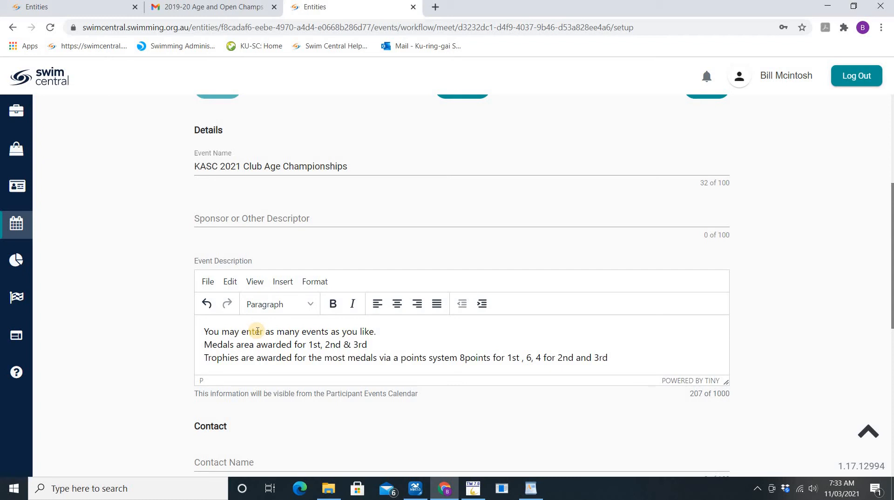
key("Return")
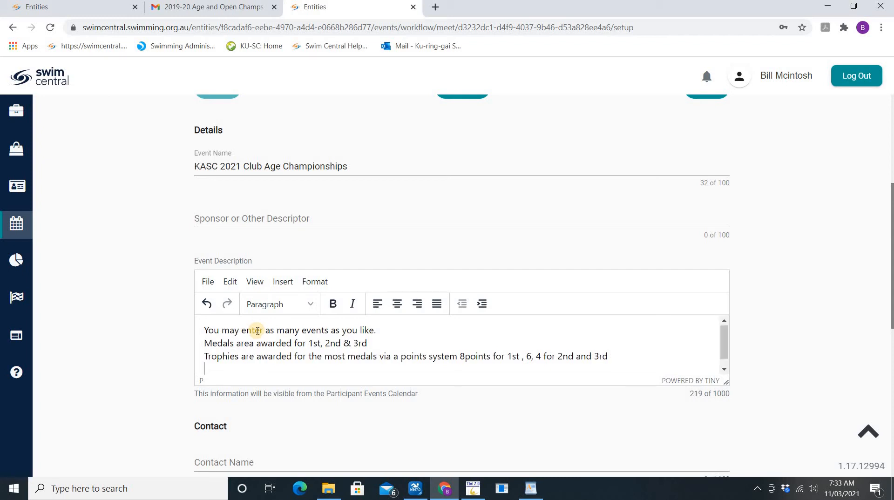
Add the ages line to the description: 7&under, 8, 9, 10 … 16, 17&over
type("Ages are 7&under, 8, ")
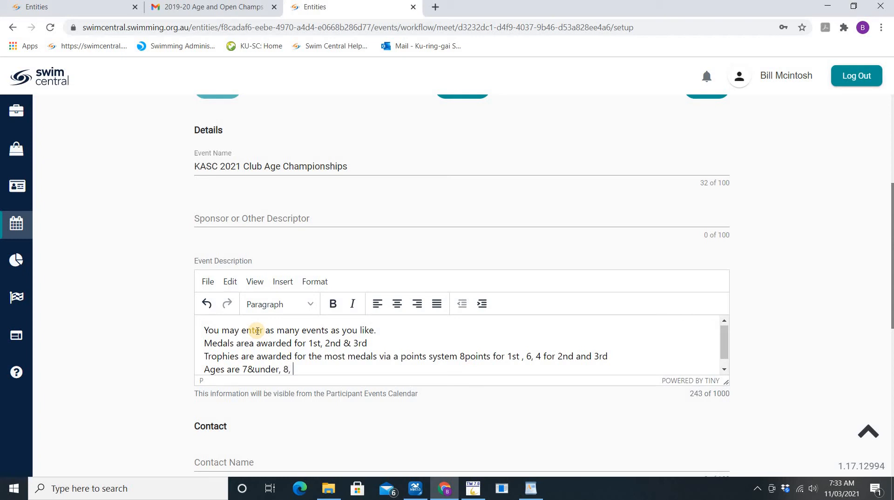
type("9, 10, 11, 12,")
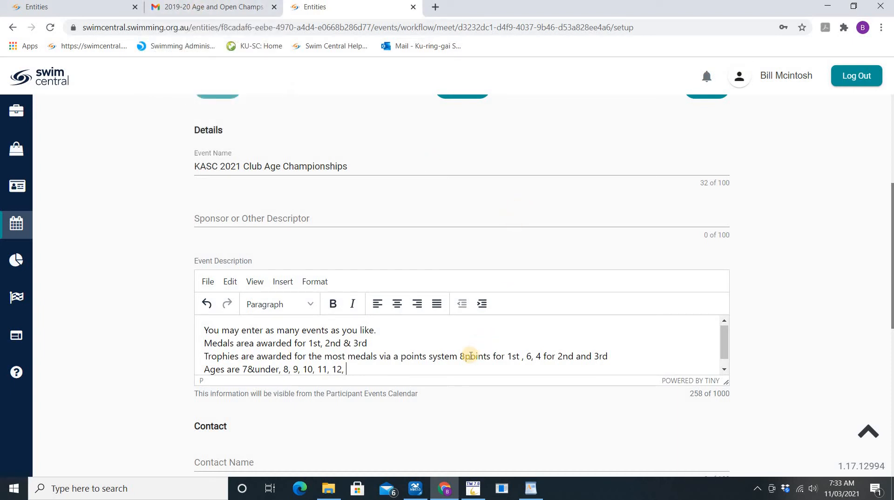
type("13,")
type(" 14, 15,")
type(" 16")
type(", 17")
type("&over")
key("BackSpace")
key("BackSpace")
key("BackSpace")
type("3")
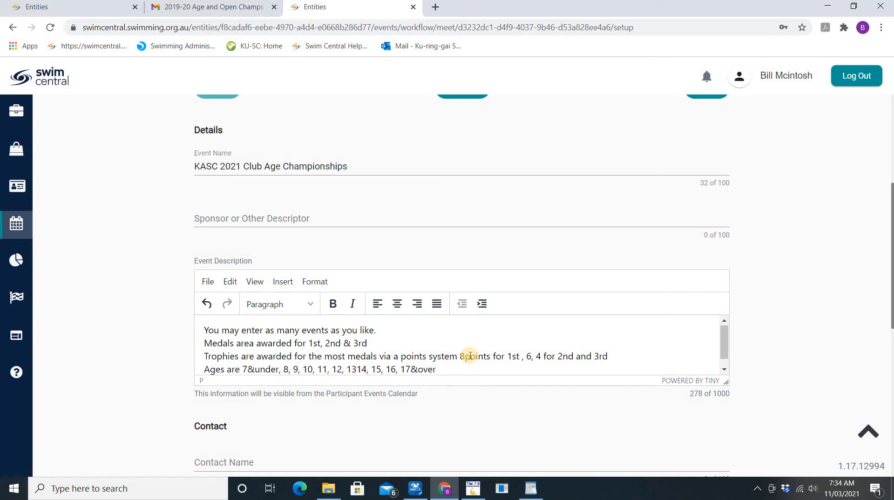
type(",")
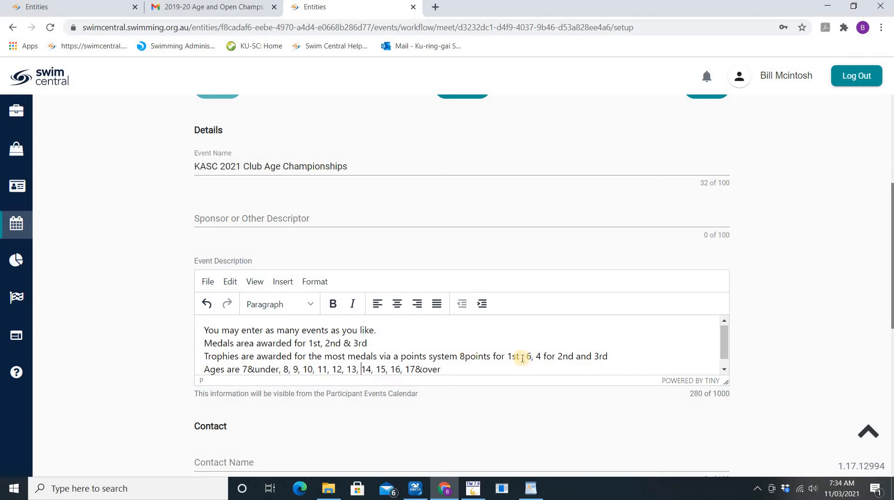
Fill in the event contact's name and e-mail address
scroll(647, 381, "down", 1)
scroll(647, 381, "down", 2)
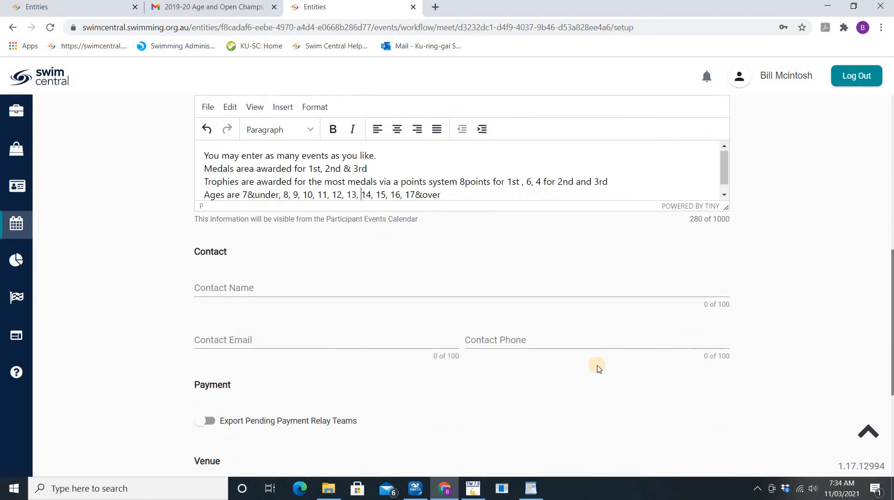
left_click(230, 291)
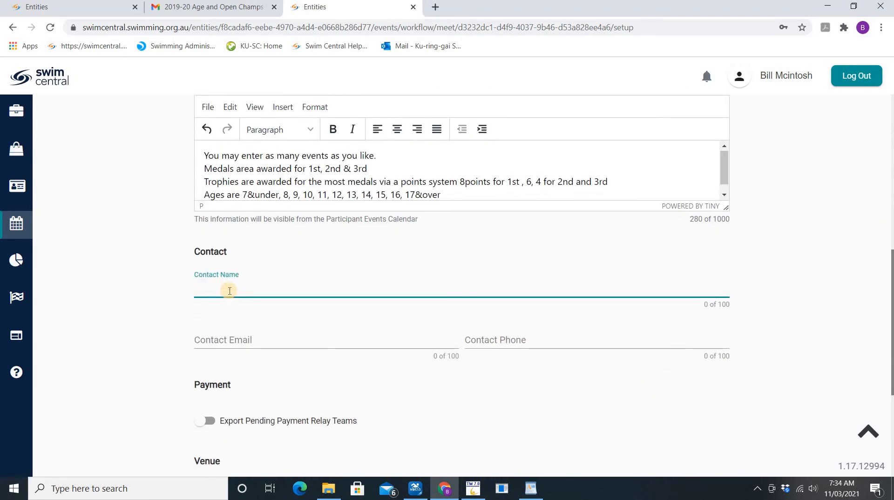
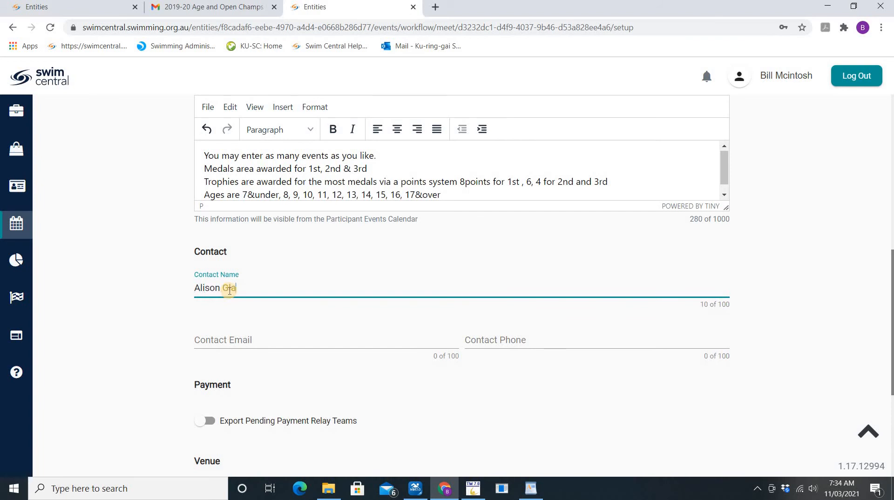
key("Tab")
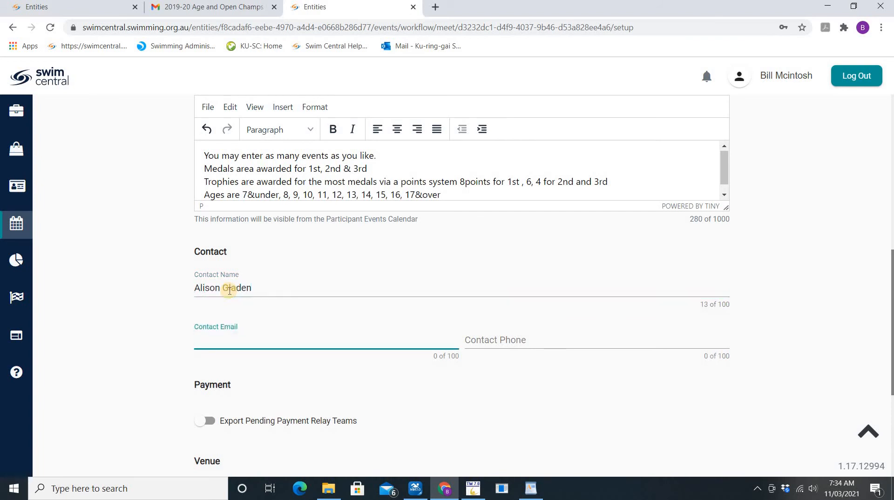
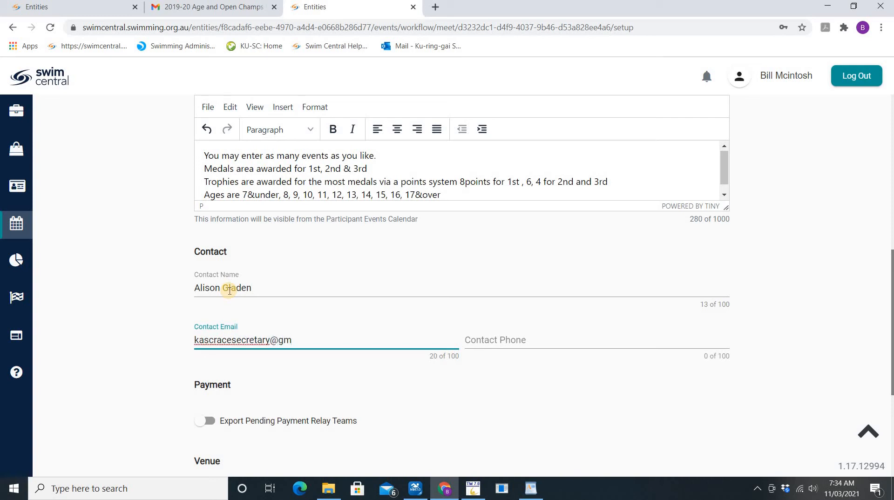
Set event timing to Semi-Electronic and continue to the qualifying step
scroll(328, 367, "down", 4)
left_click(479, 375)
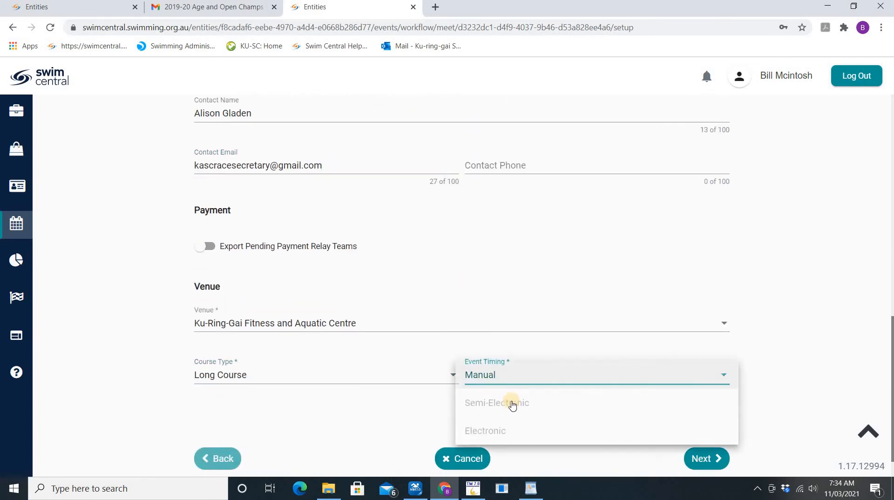
left_click(512, 404)
left_click(702, 459)
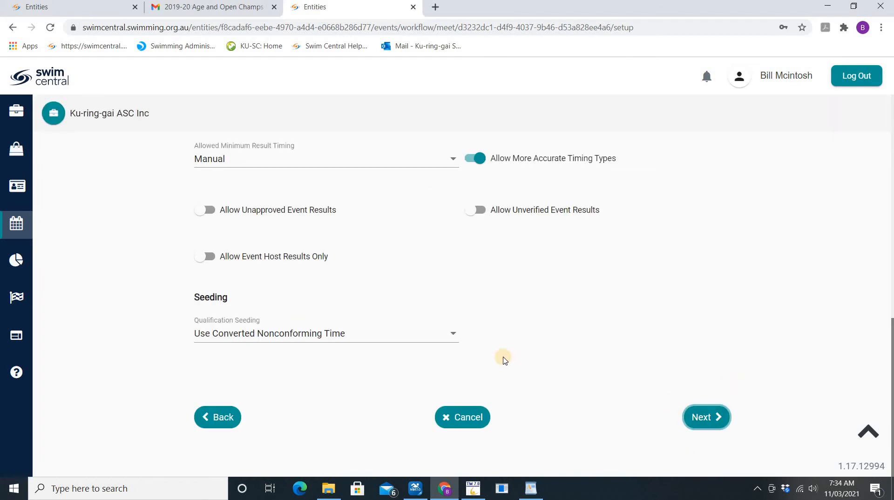
Set the home member pinnacle entity to New South Wales and continue to Dates & Times
scroll(503, 360, "up", 10)
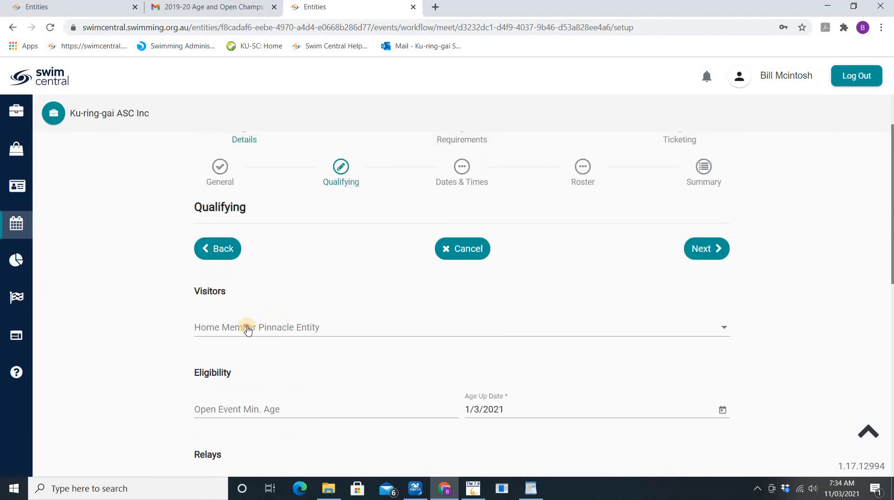
left_click(247, 327)
left_click(236, 353)
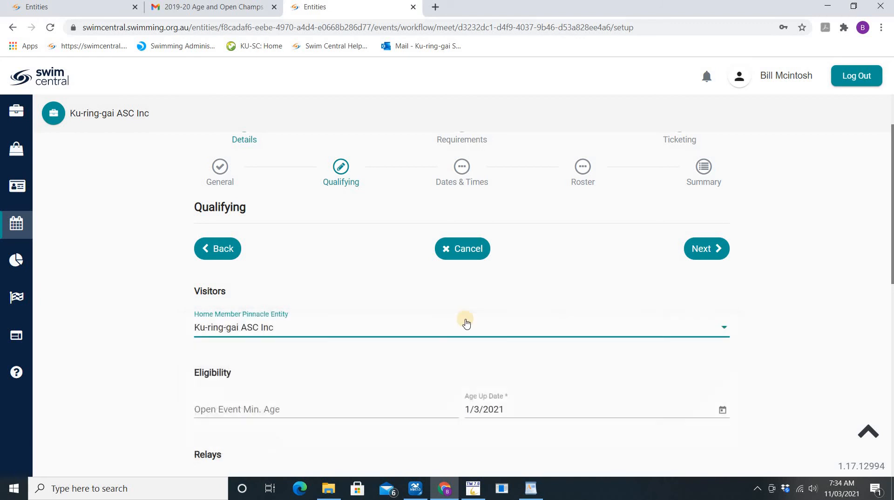
left_click(264, 332)
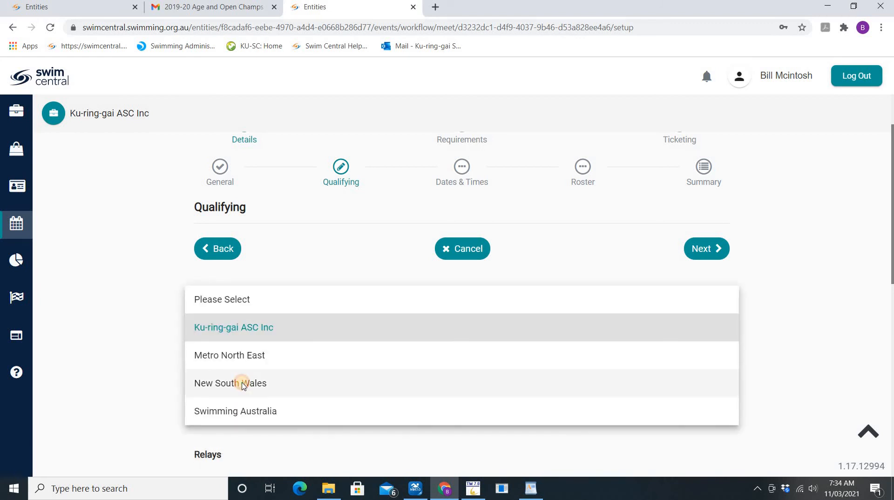
left_click(243, 383)
scroll(105, 312, "down", 3)
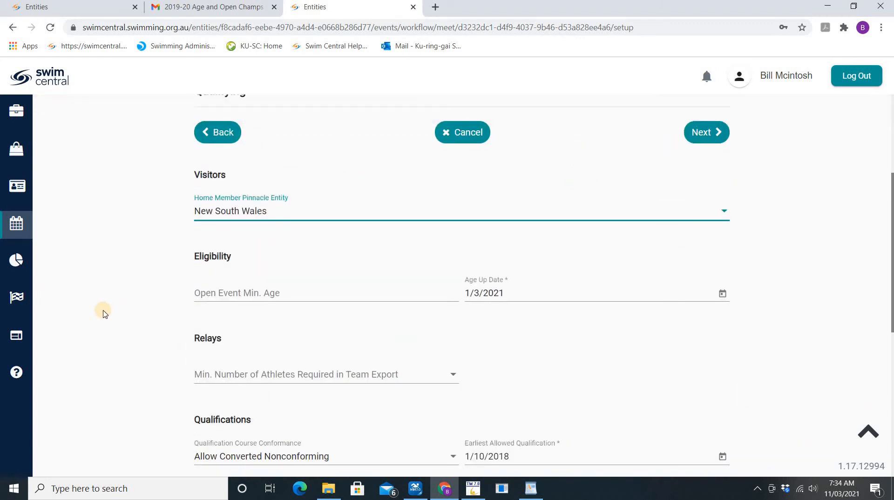
scroll(105, 313, "down", 6)
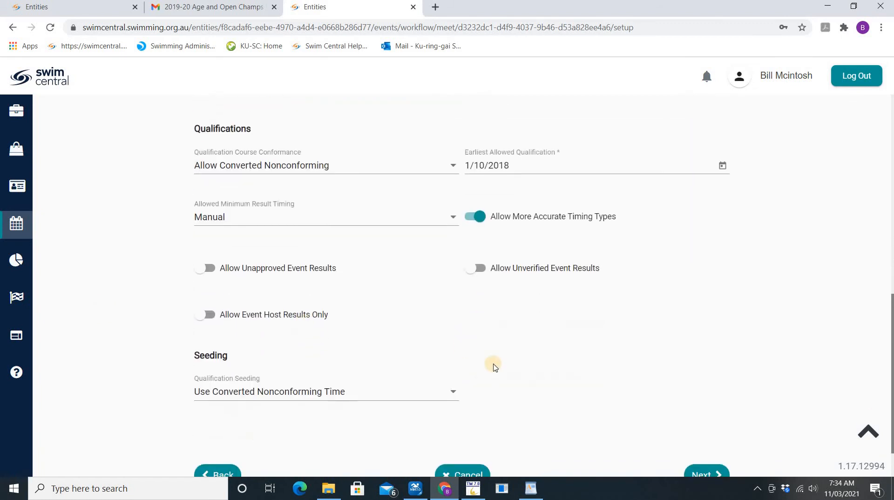
scroll(495, 367, "down", 1)
left_click(699, 417)
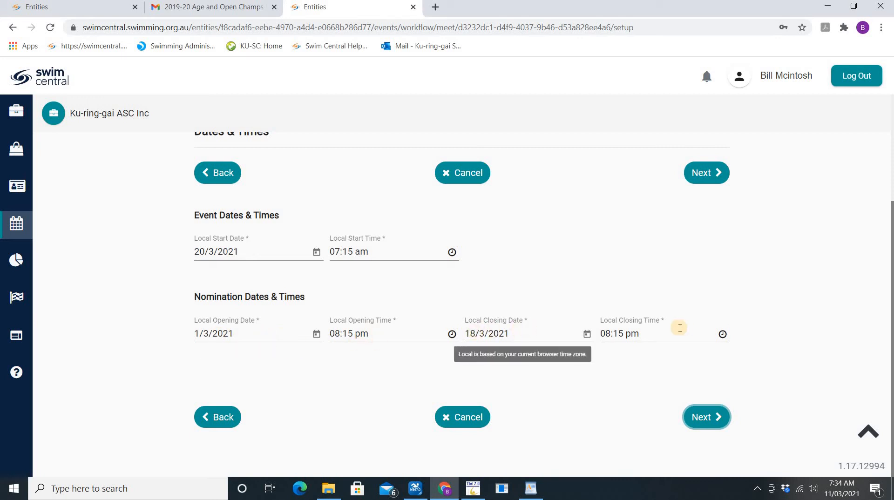
Advance to Roster Settings, then switch over to Hy-Tek Meet Manager
left_click(711, 417)
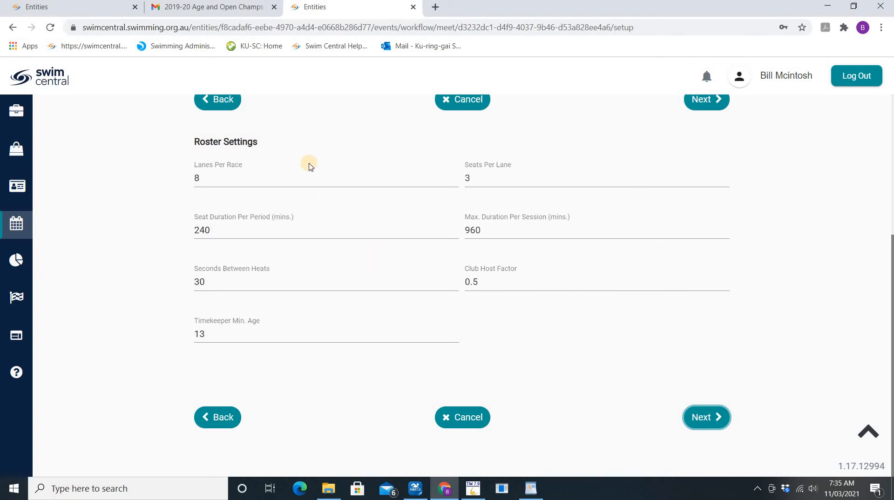
key("alt+Tab")
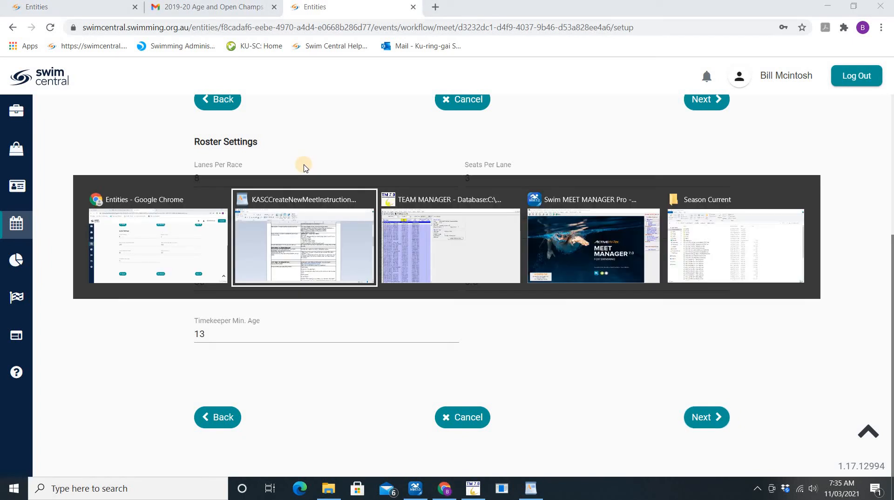
key("alt+Tab")
key("alt+Tab")
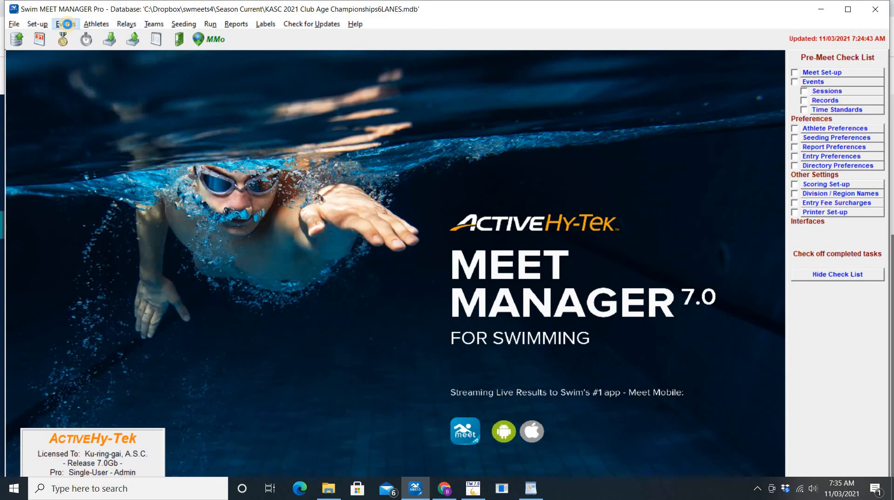
Check event 54's details in Meet Manager for 6 lanes, then select Swim Central's lanes value
left_click(67, 24)
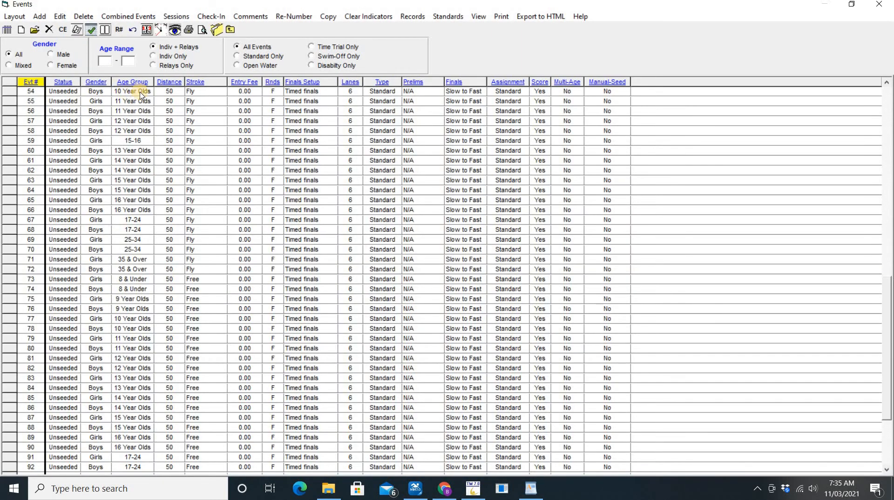
double_click(141, 93)
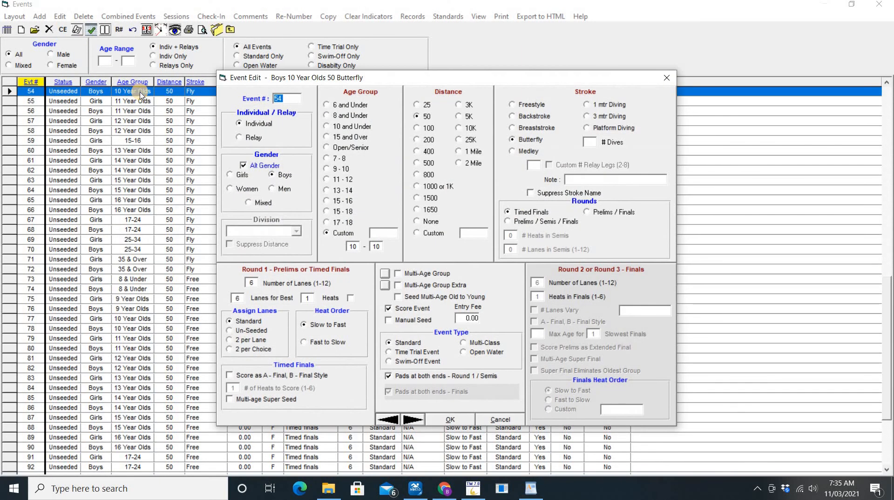
left_click(493, 419)
key("alt+Tab")
scroll(419, 327, "down", 4)
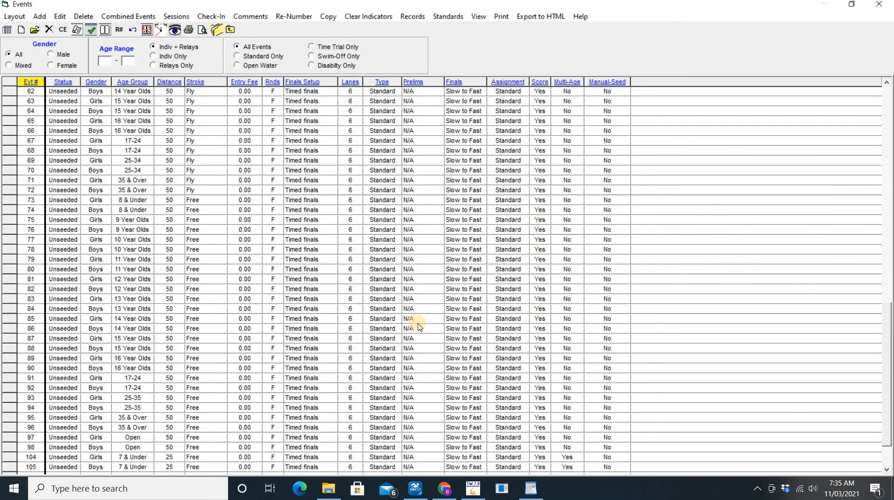
scroll(416, 326, "up", 2)
key("alt+Tab")
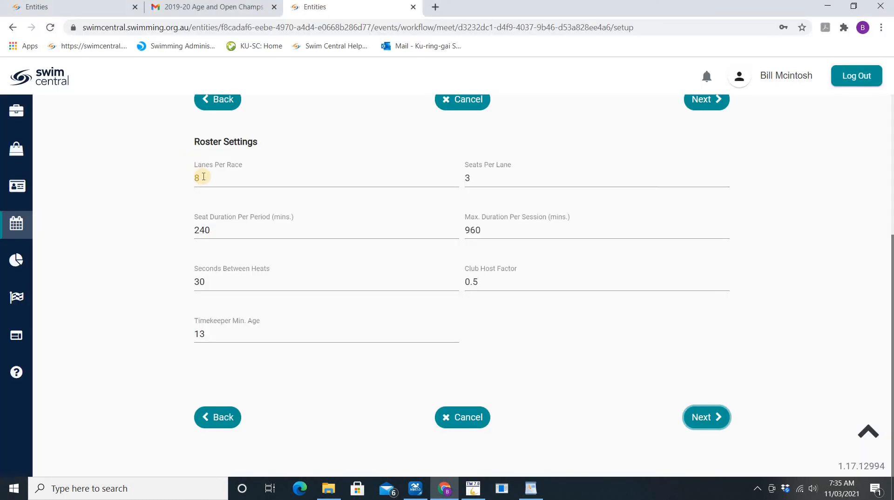
double_click(199, 177)
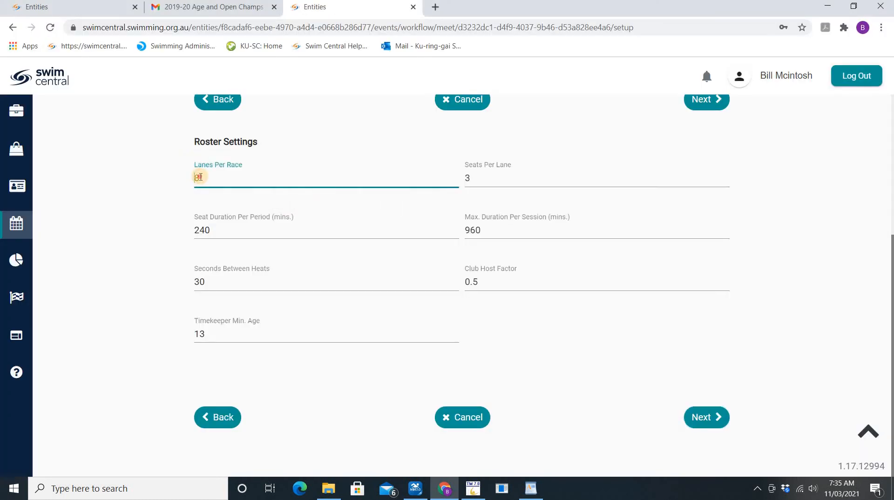
Change lanes per race to 6, review the event summary and save the event
type("6")
left_click(716, 417)
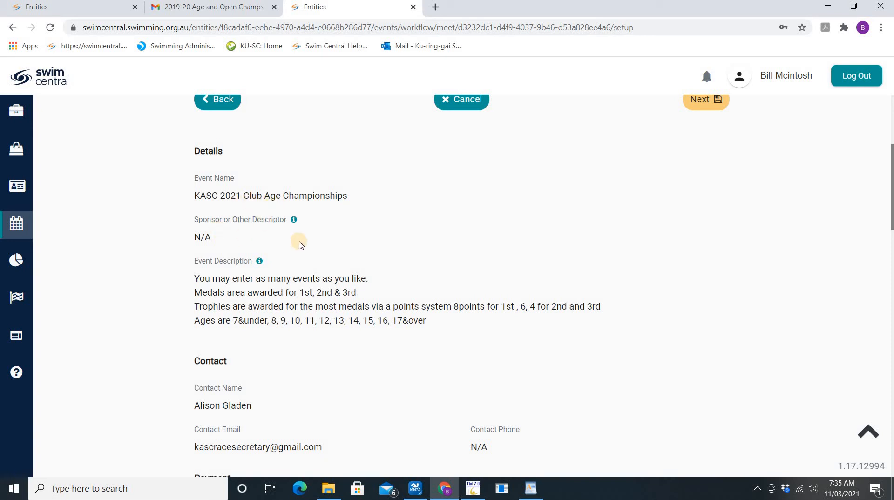
scroll(300, 245, "down", 3)
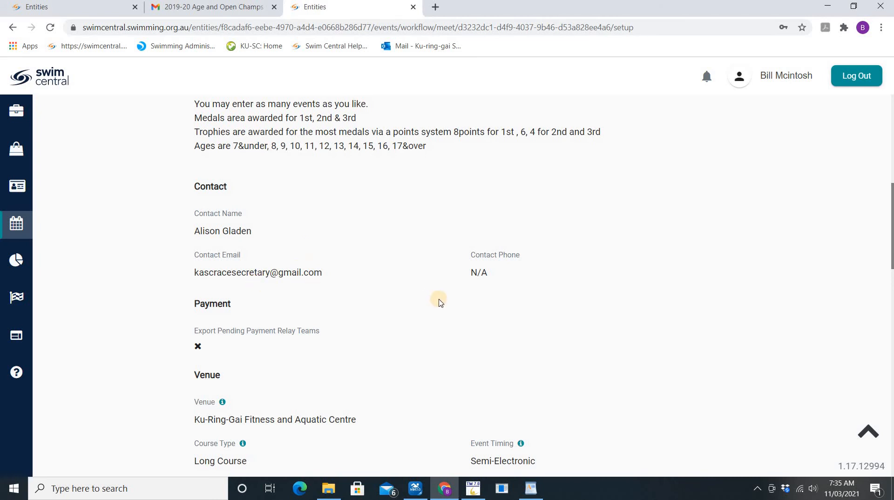
scroll(439, 301, "down", 2)
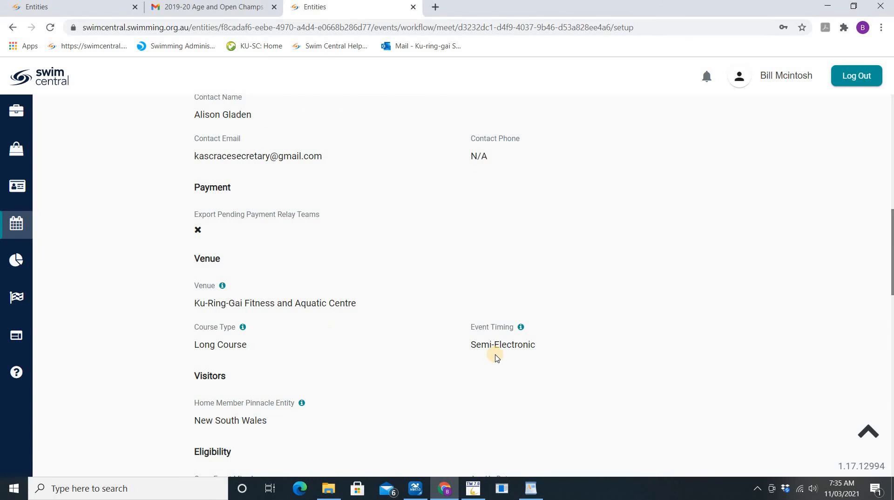
scroll(470, 356, "down", 5)
scroll(412, 286, "down", 1)
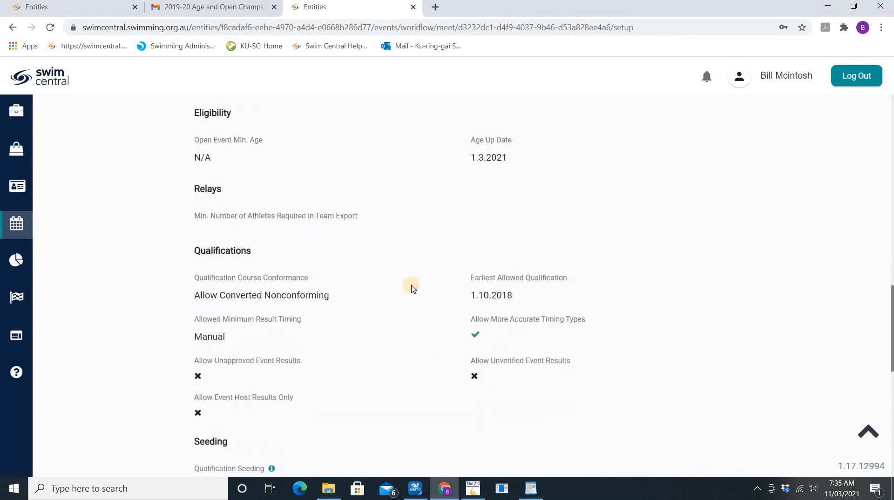
scroll(412, 289, "down", 4)
scroll(411, 288, "down", 4)
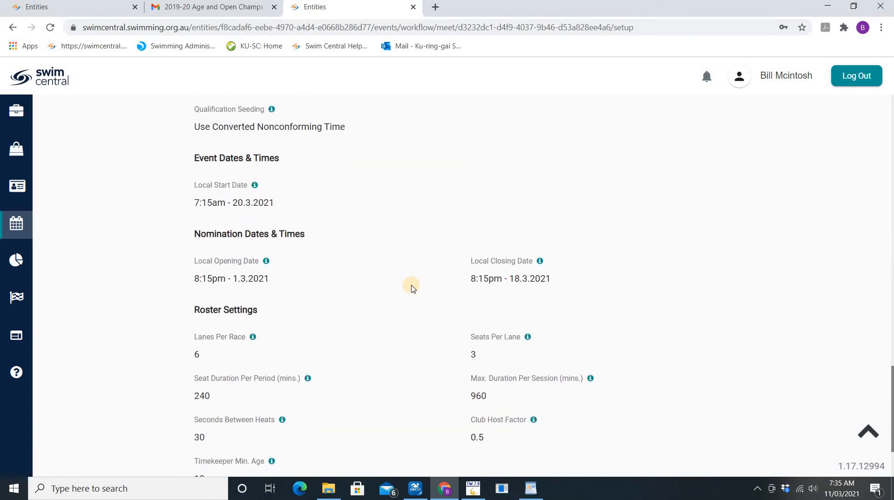
left_click(711, 417)
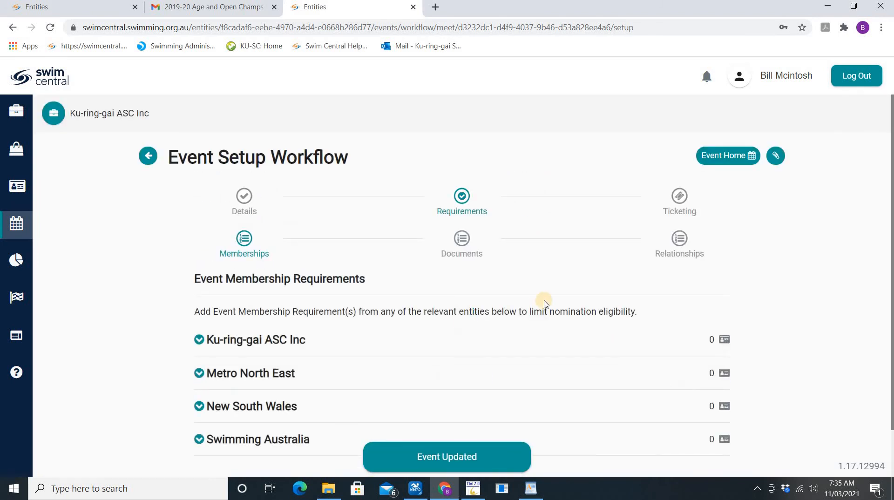
Make KASC Second Claim, Life Member, Swimmer 8 & Under and 9 & Over memberships required
left_click(199, 340)
scroll(676, 299, "down", 3)
scroll(676, 298, "down", 1)
left_click(701, 229)
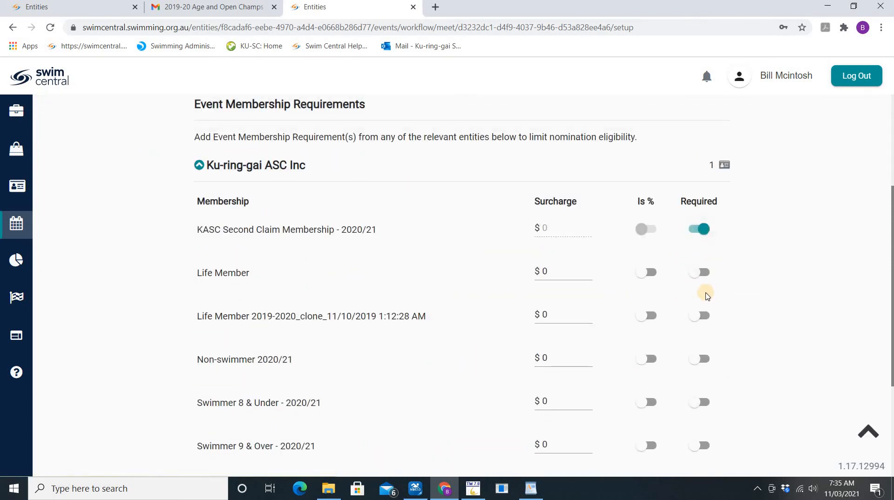
left_click(703, 277)
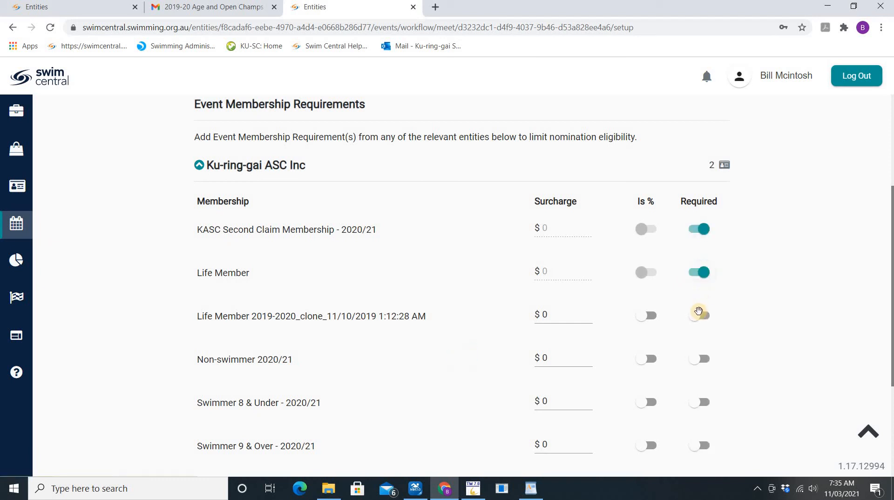
left_click(703, 403)
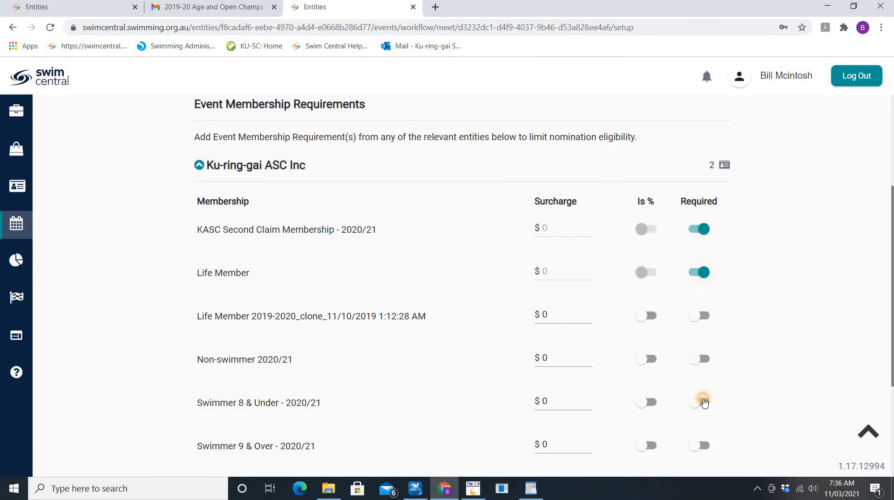
left_click(701, 450)
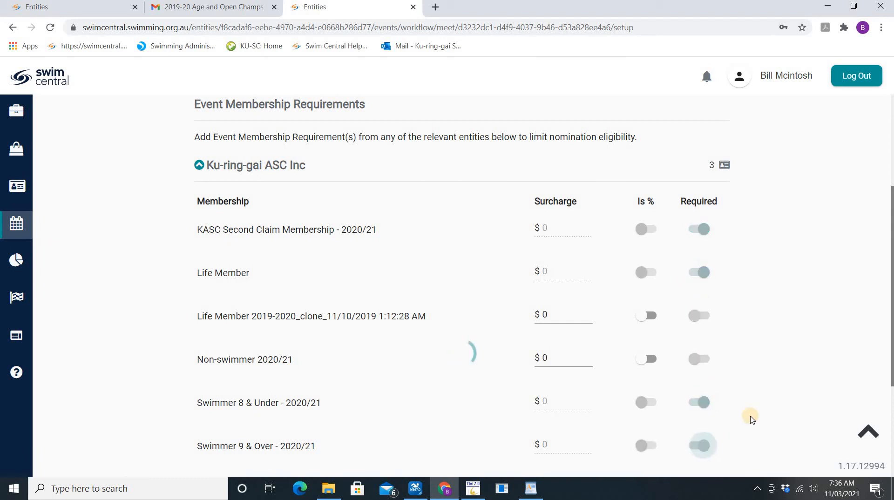
scroll(747, 414, "down", 3)
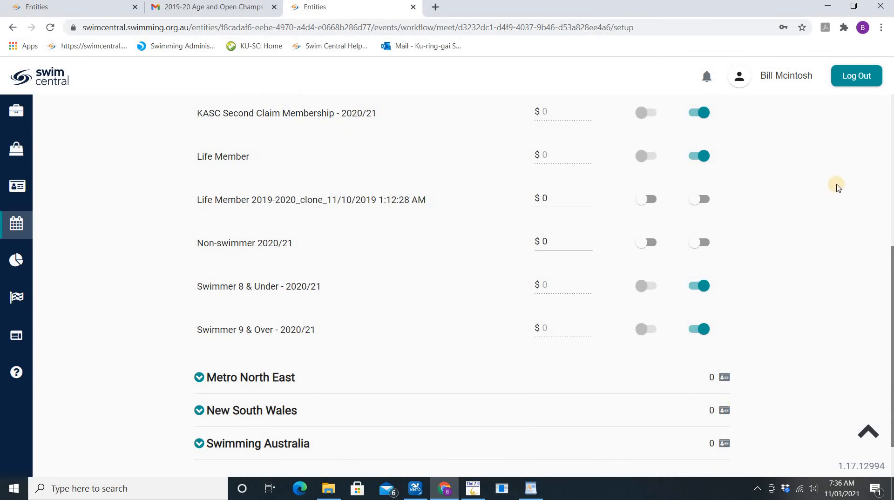
scroll(717, 443, "down", 1)
Require a Swimming Australia relationship and finish requirements to reach ticketing
left_click(701, 456)
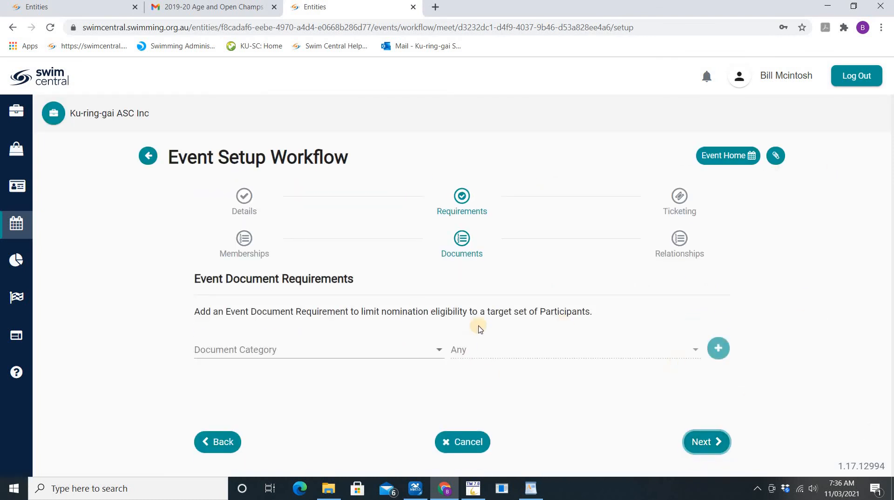
left_click(704, 443)
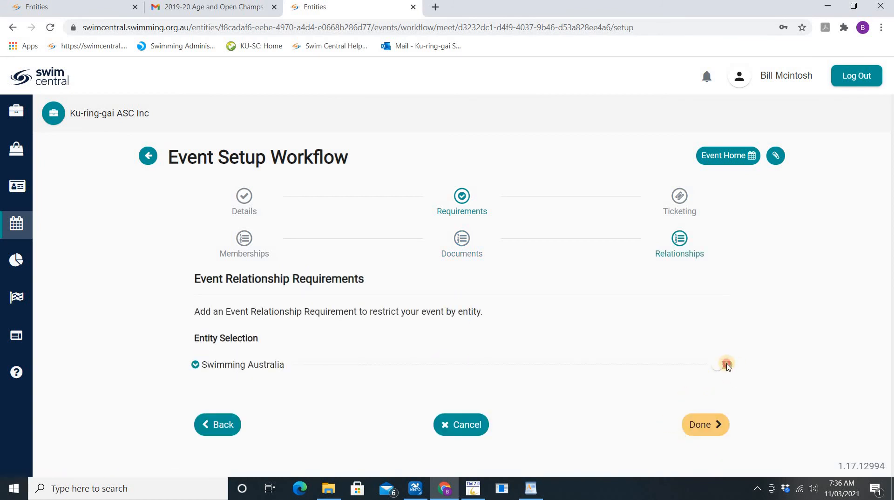
left_click(736, 368)
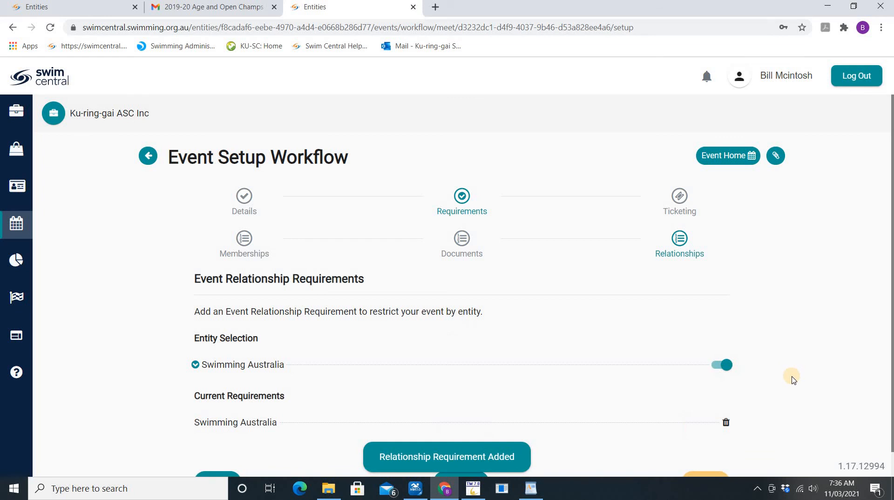
scroll(703, 456, "down", 1)
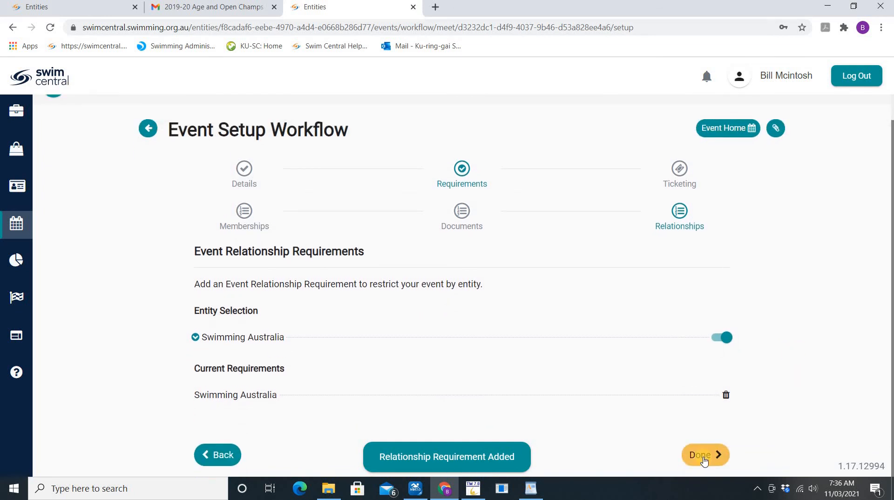
left_click(703, 455)
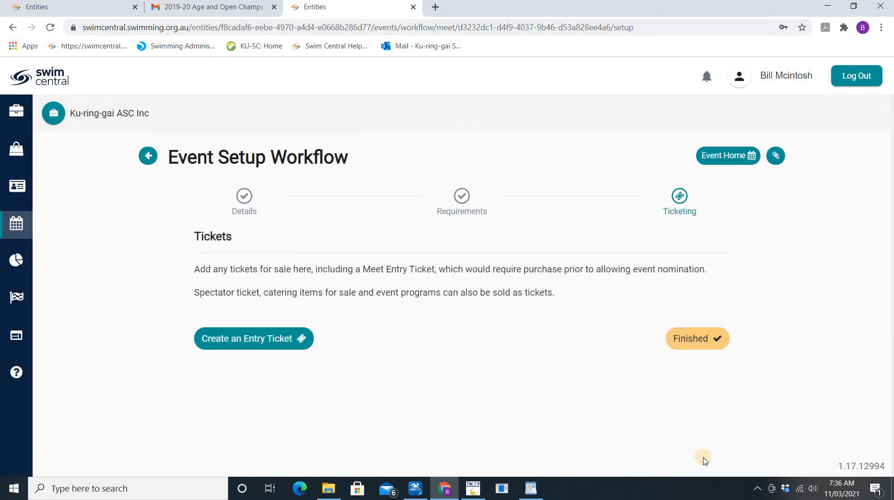
Publish KASC 2021 Club Age Championships and return to the Swim Central home page
left_click(705, 351)
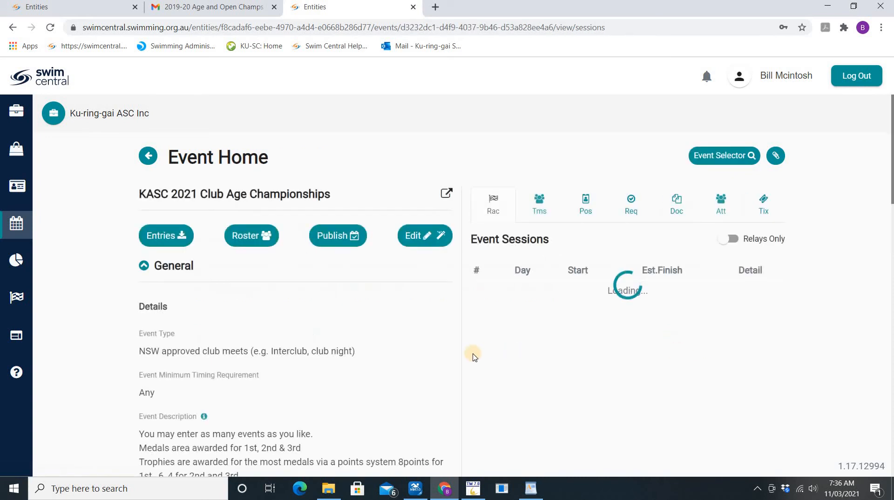
scroll(424, 355, "down", 3)
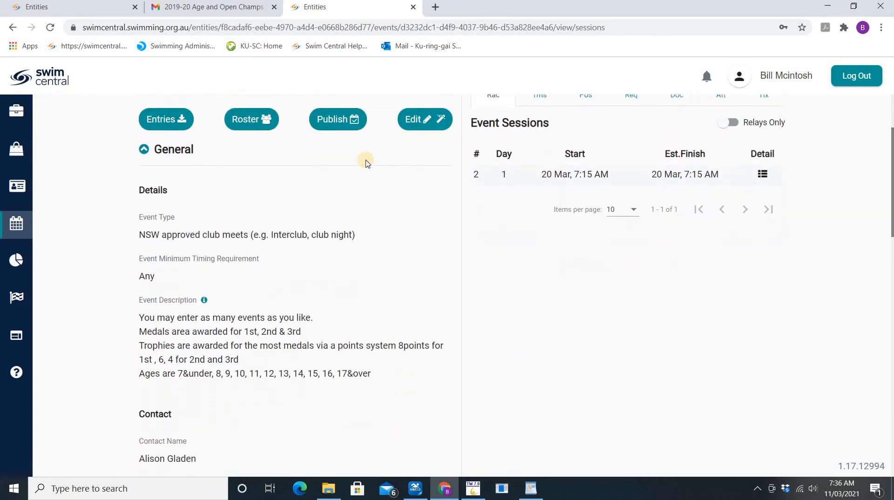
left_click(341, 120)
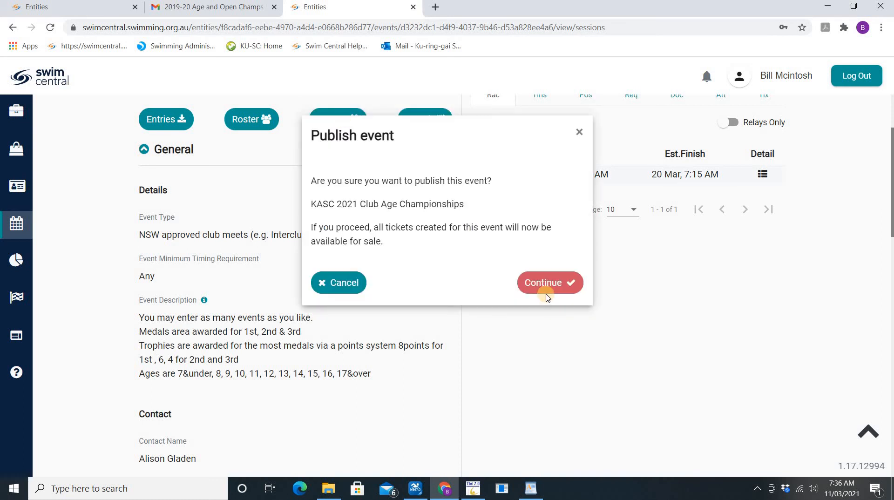
left_click(547, 293)
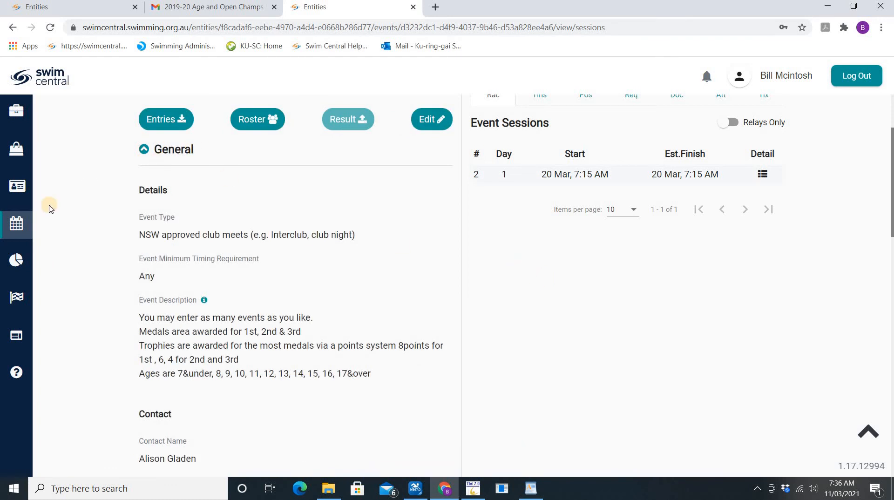
left_click(40, 83)
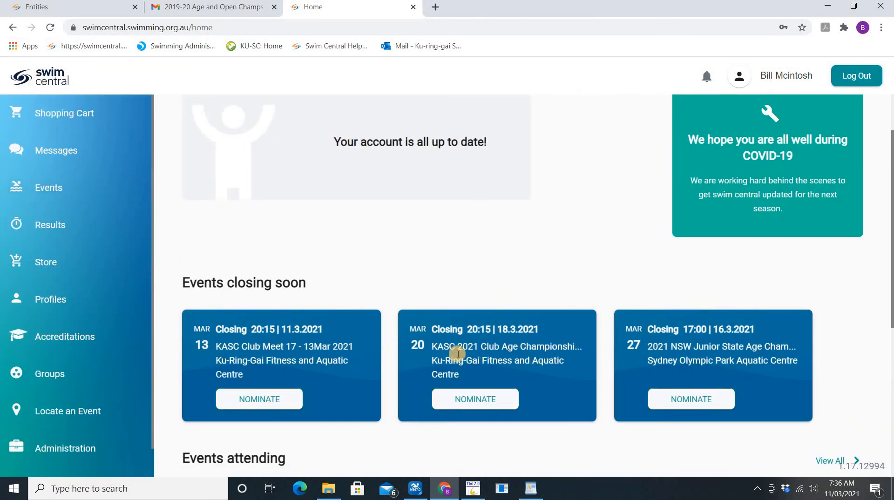
Nominate for Event 24 backstroke, 48 breaststroke, 72 butterfly and 96 of KASC 2021
left_click(477, 404)
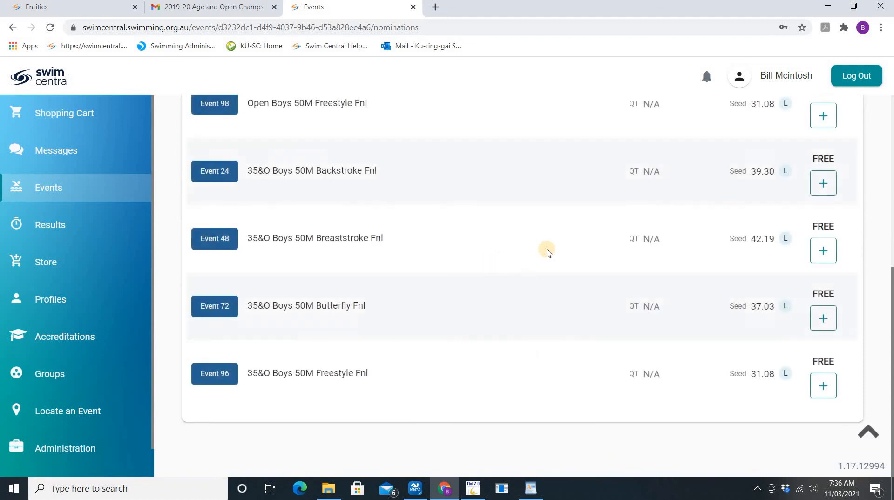
scroll(350, 250, "up", 4)
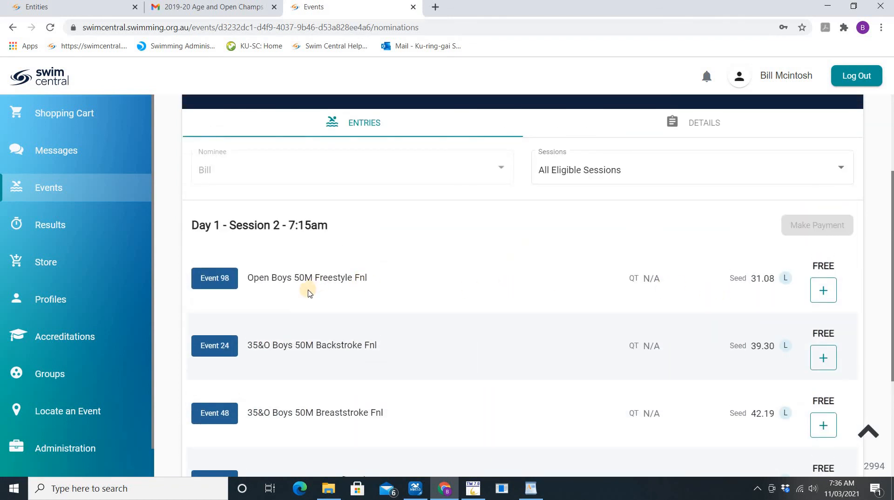
scroll(652, 292, "down", 1)
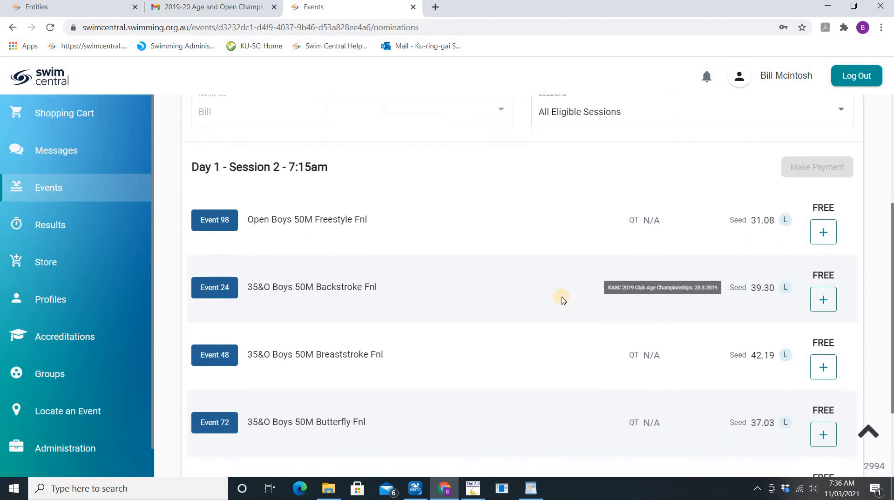
left_click(822, 300)
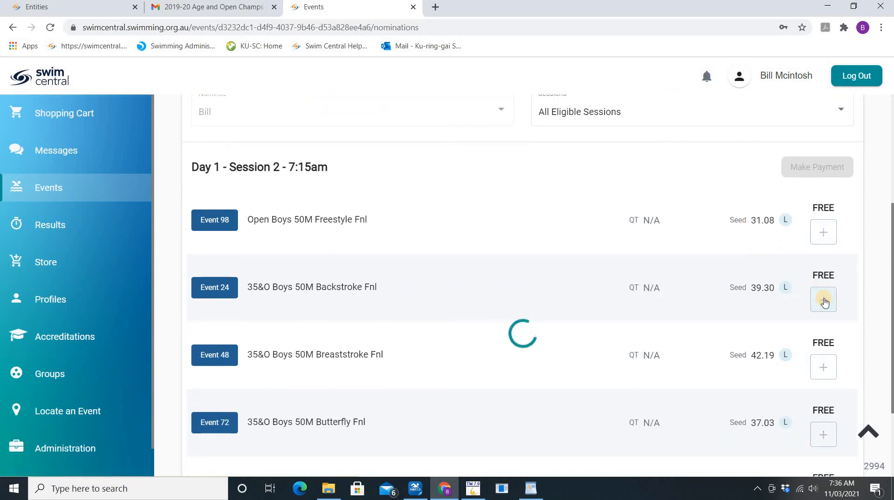
left_click(824, 366)
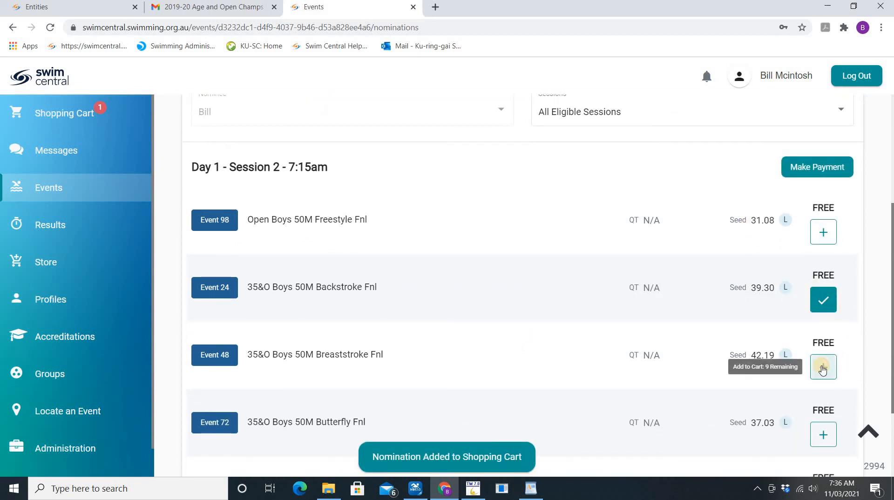
scroll(826, 342, "down", 2)
left_click(823, 318)
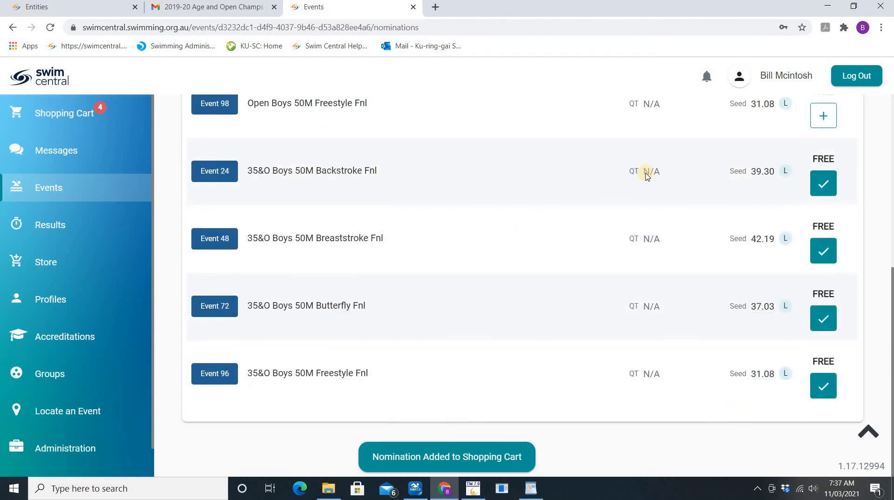
scroll(648, 162, "up", 6)
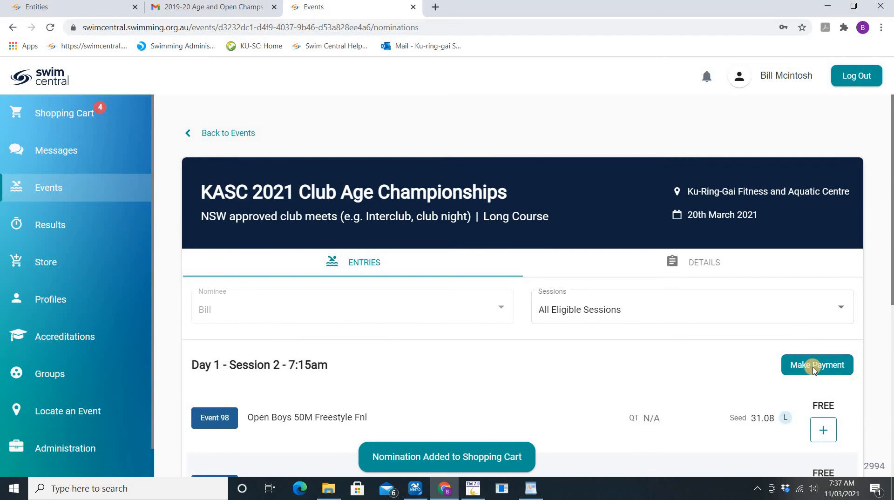
Check out the four $0.00 nominations, accepting the terms and conditions and completing the free purchase
left_click(814, 366)
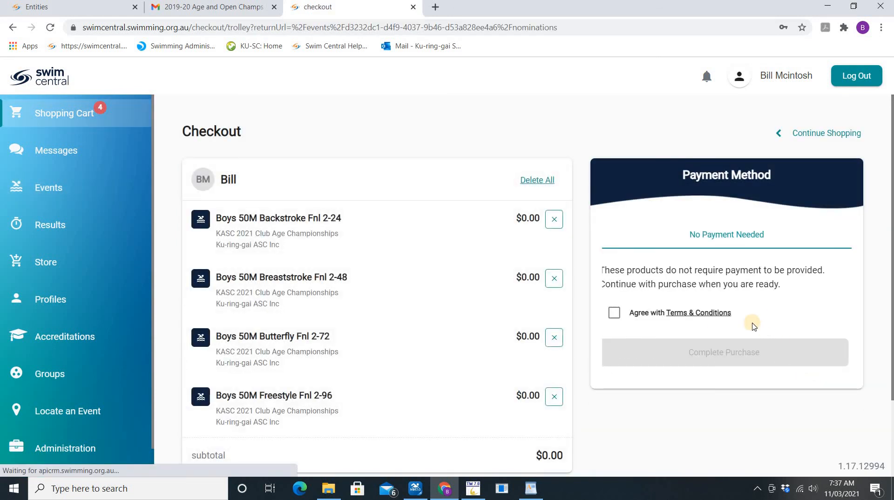
left_click(617, 313)
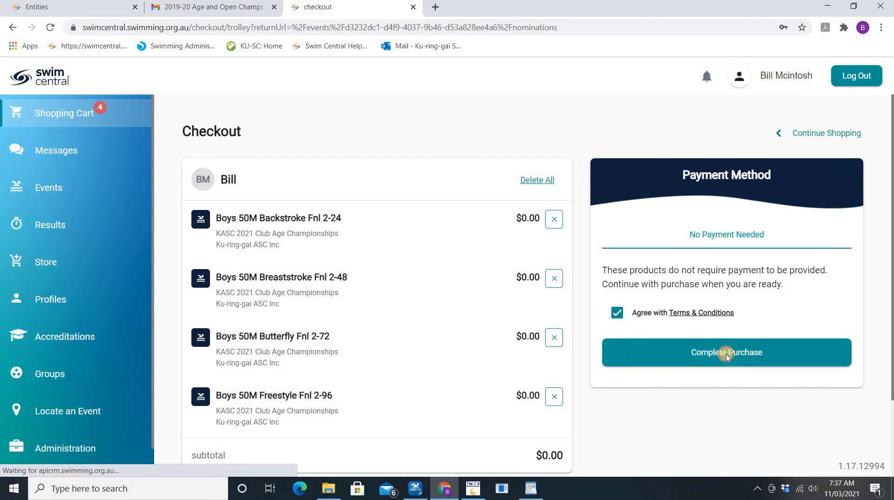
left_click(727, 355)
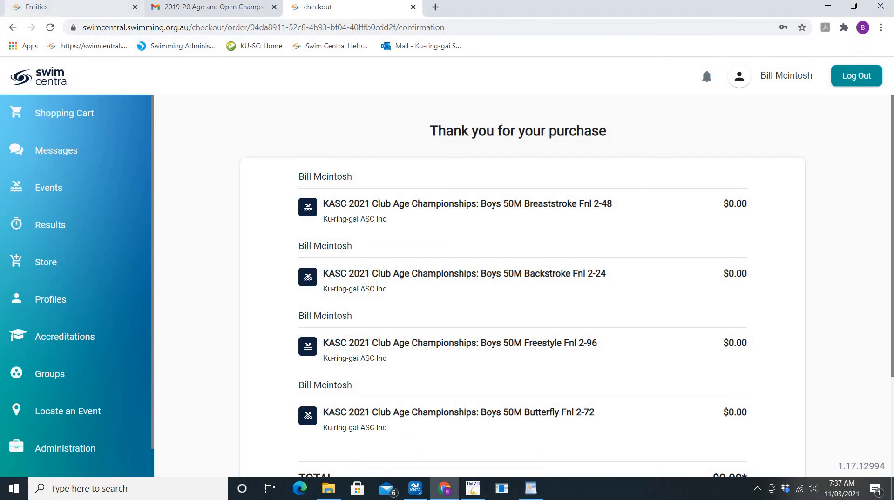
key("alt+Tab")
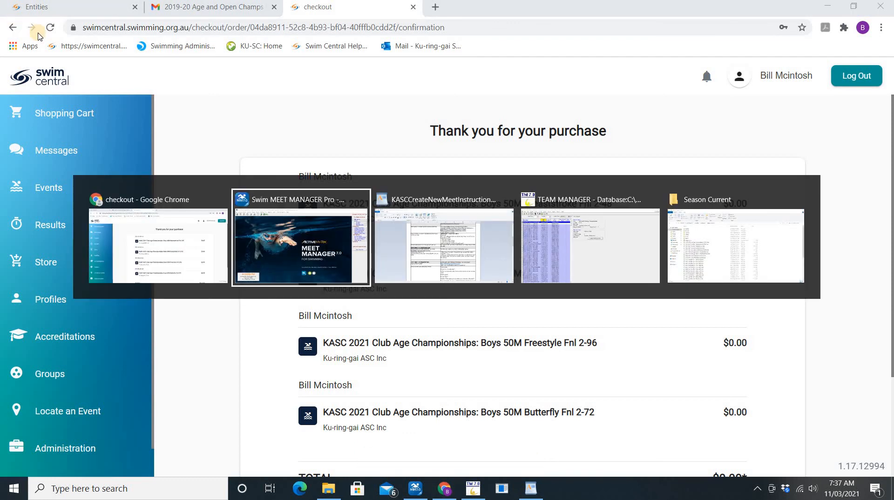
key("Escape")
key("alt+Tab")
key("Tab")
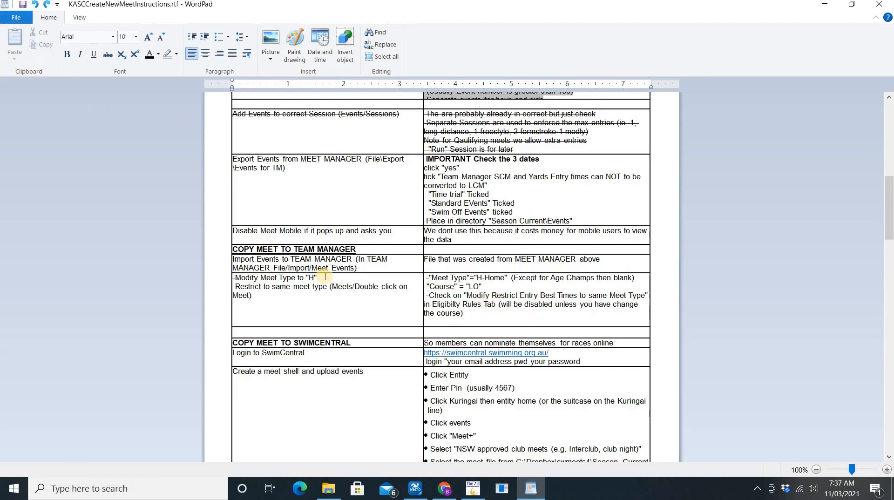
left_click(355, 294)
key("Tab")
key("Tab")
key("Tab")
key("Tab")
key("Tab")
key("Tab")
key("Tab")
key("Tab")
key("Tab")
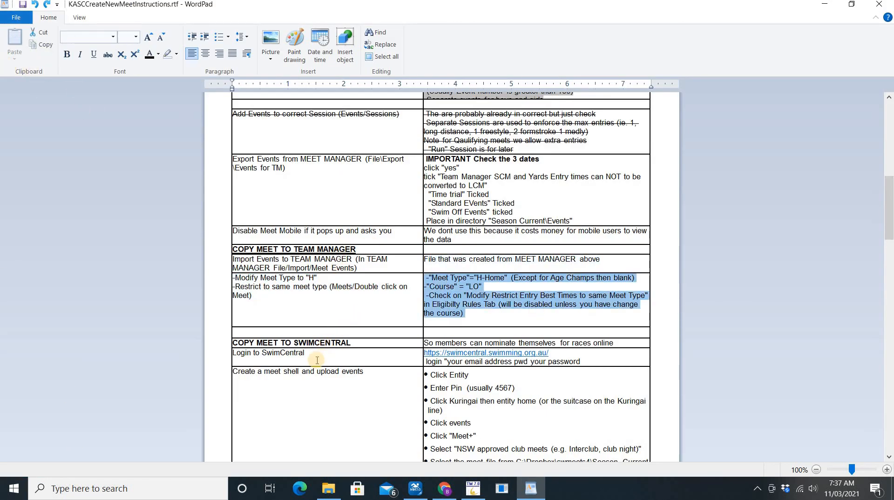
key("Tab")
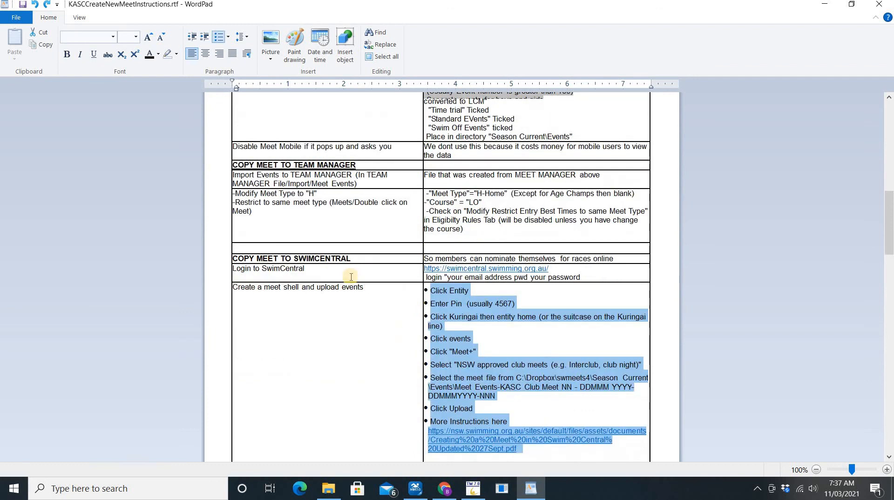
key("Tab")
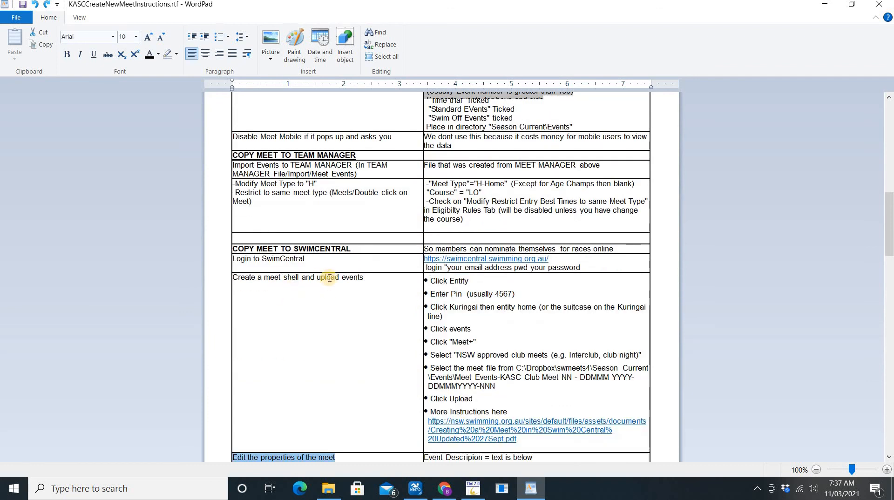
key("Tab")
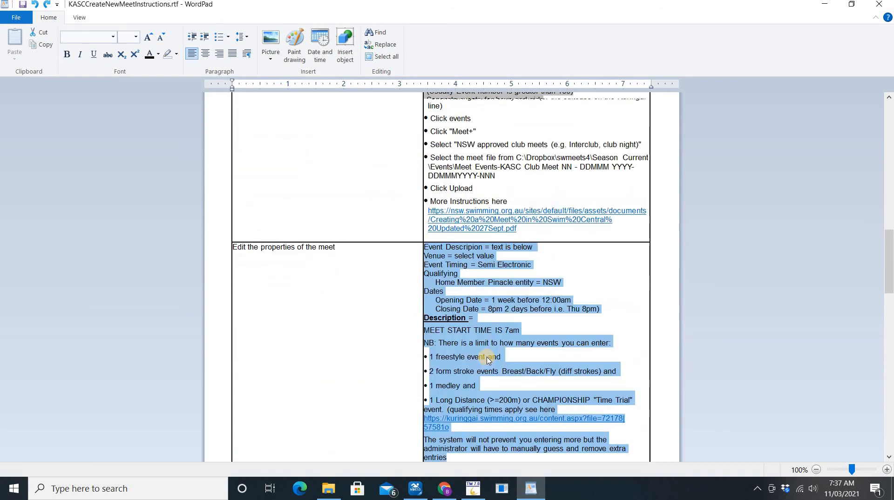
key("Tab")
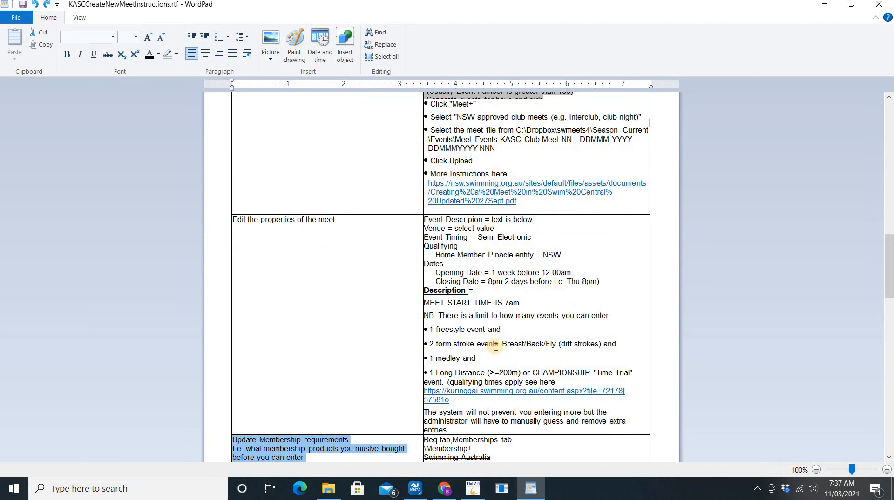
scroll(496, 346, "down", 4)
key("Tab")
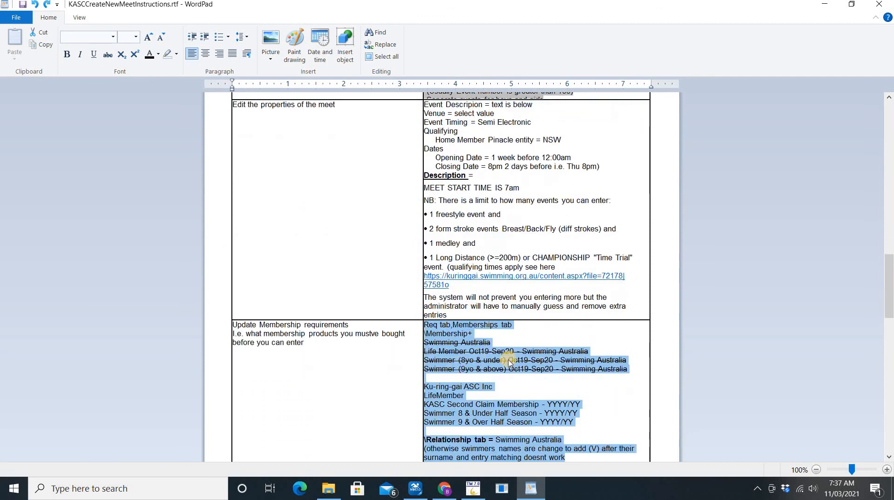
scroll(467, 374, "down", 1)
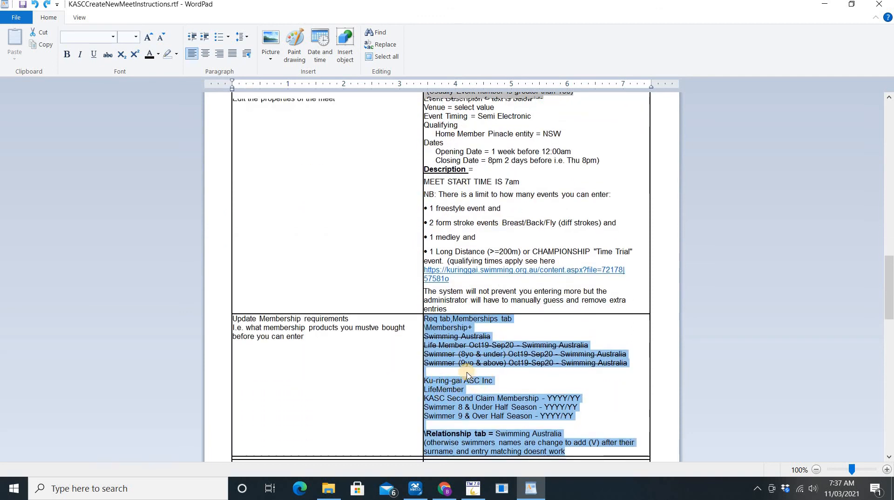
scroll(468, 375, "down", 3)
key("Tab")
key("Tab")
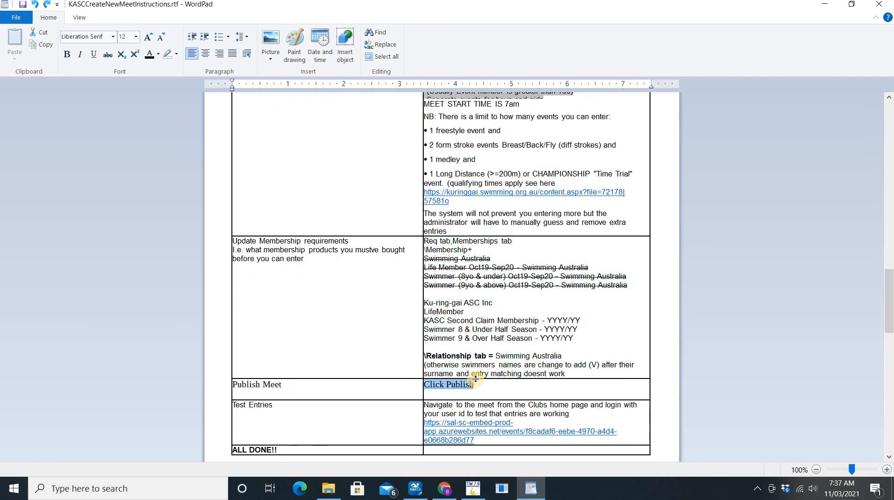
scroll(475, 379, "down", 1)
key("Tab")
key("Tab")
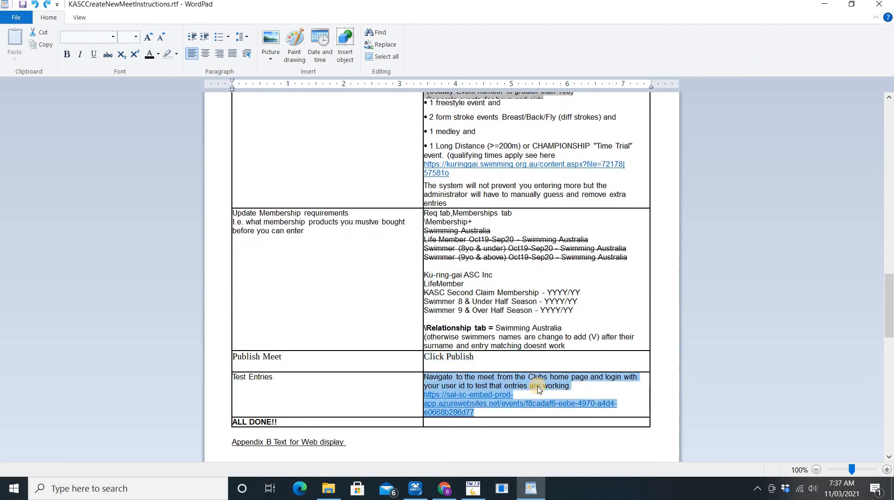
key("alt+Tab")
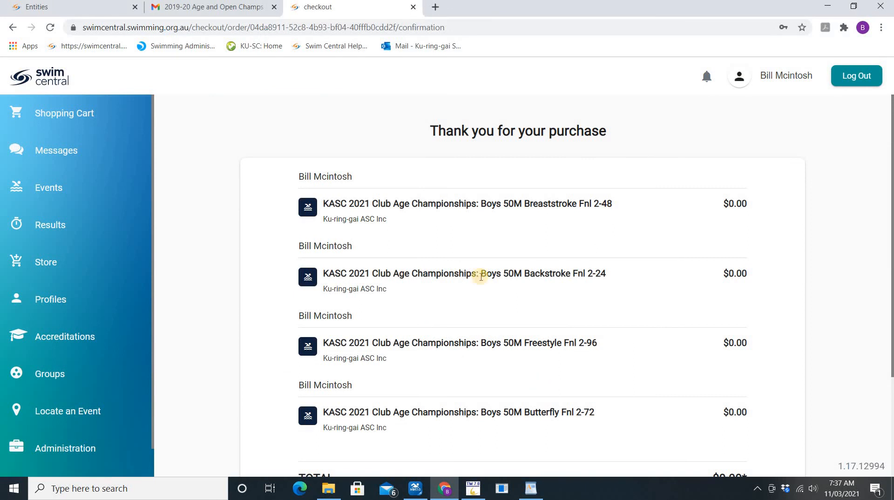